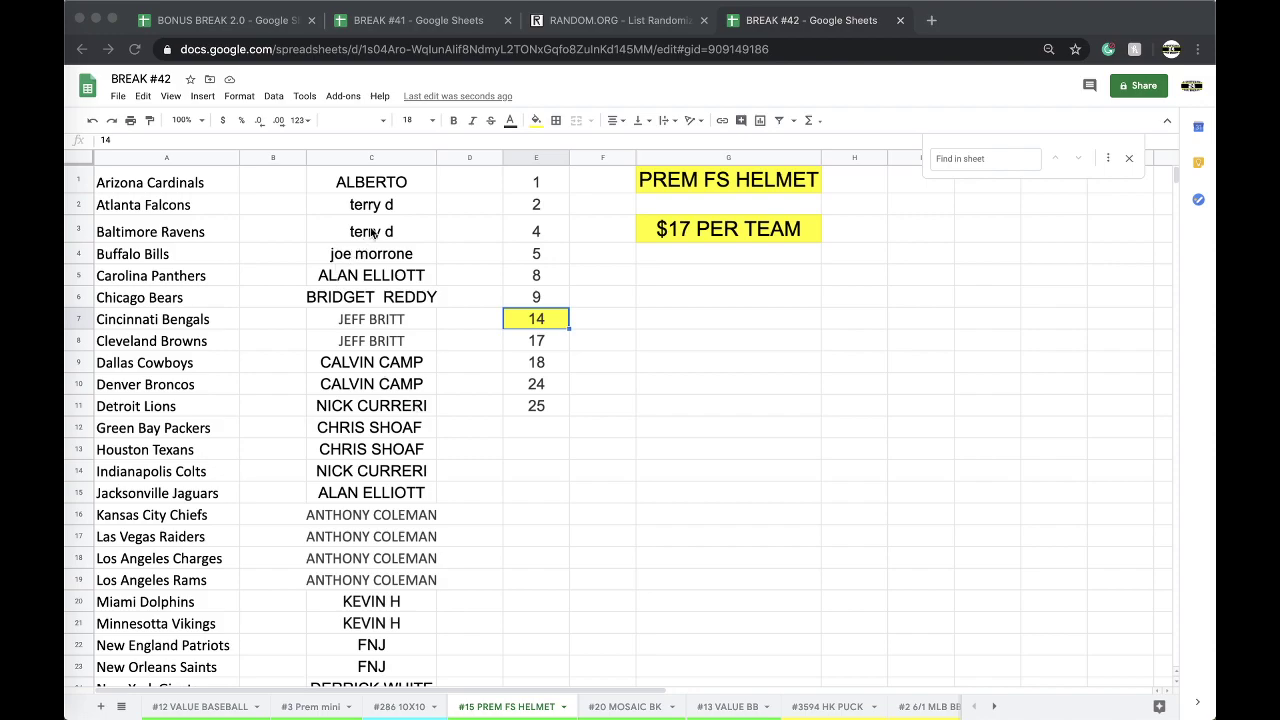
# Review the PREM FS HELMET teams and buyer names, then go to the RANDOM.ORG randomizer page.
pyautogui.scroll(-2, 403, 213)
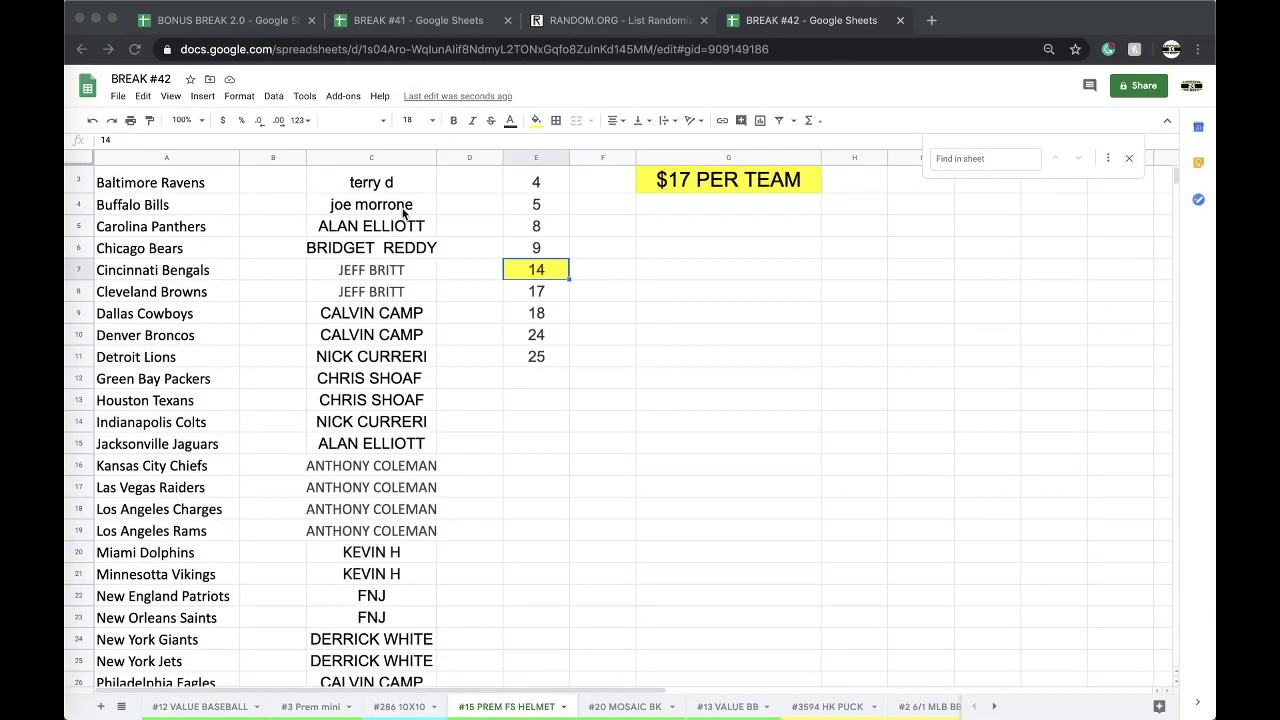
pyautogui.scroll(-1, 403, 213)
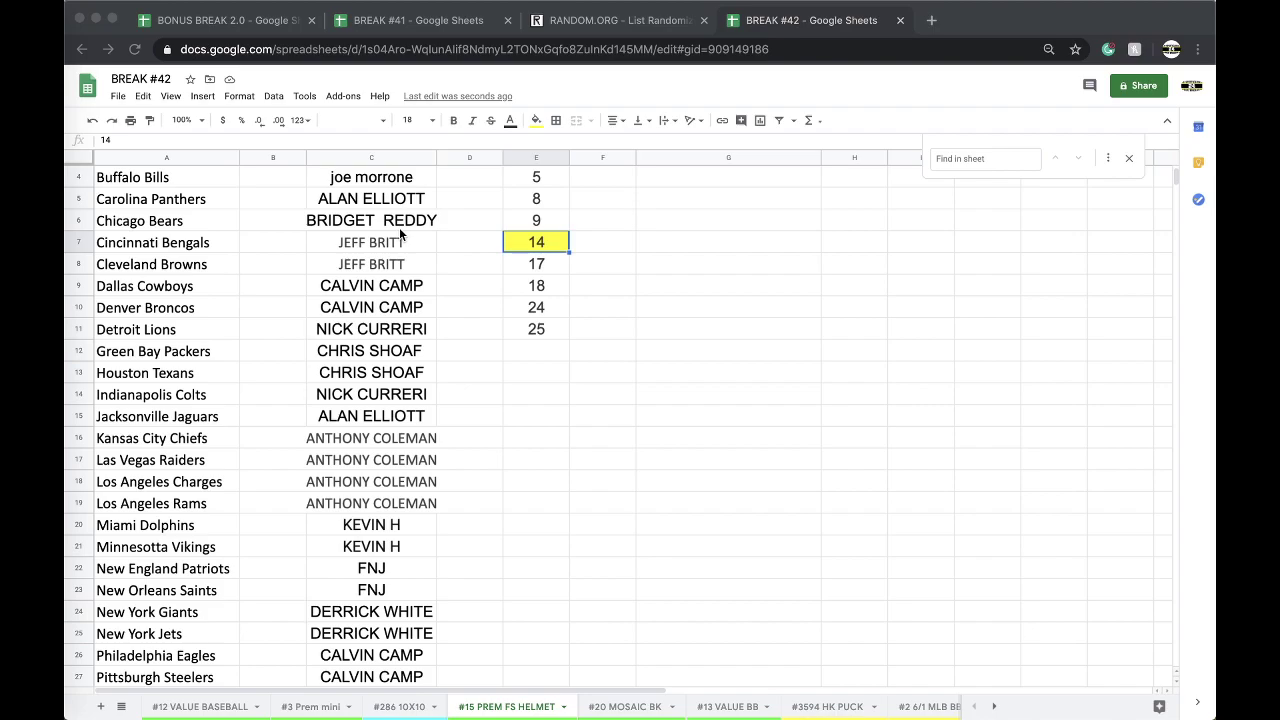
pyautogui.scroll(-1, 399, 234)
pyautogui.scroll(-7, 399, 234)
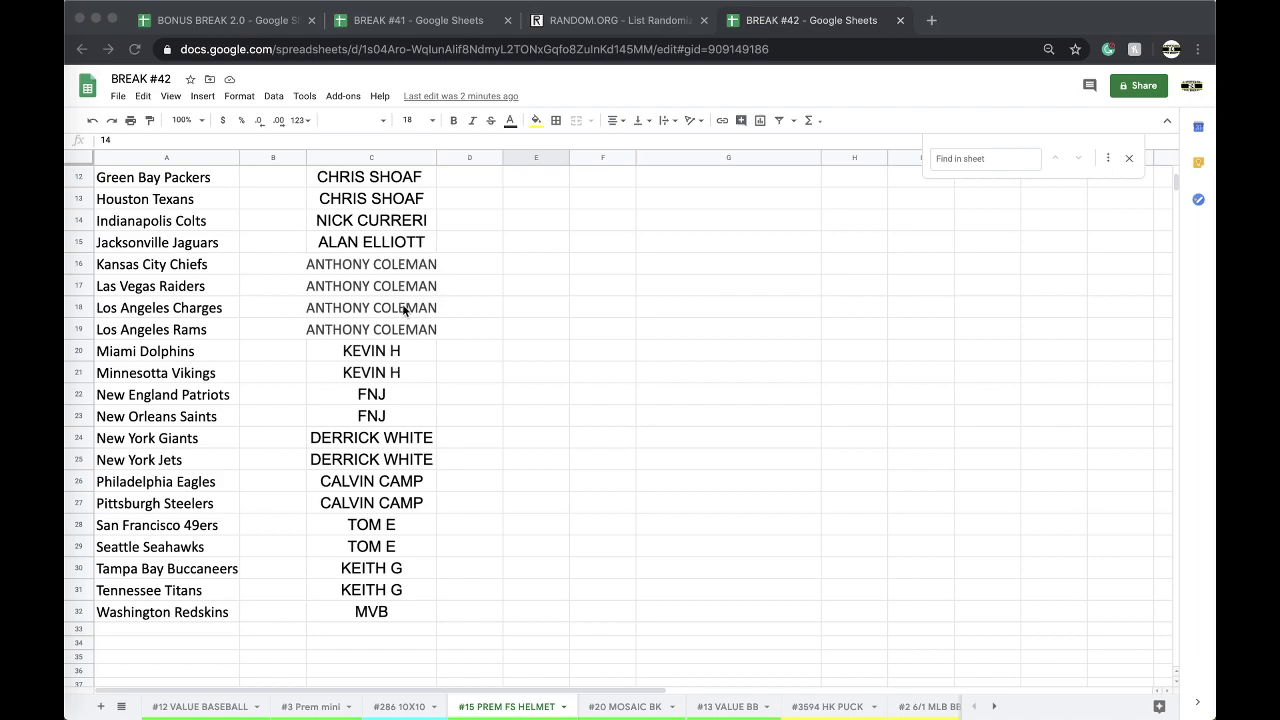
pyautogui.scroll(11, 378, 350)
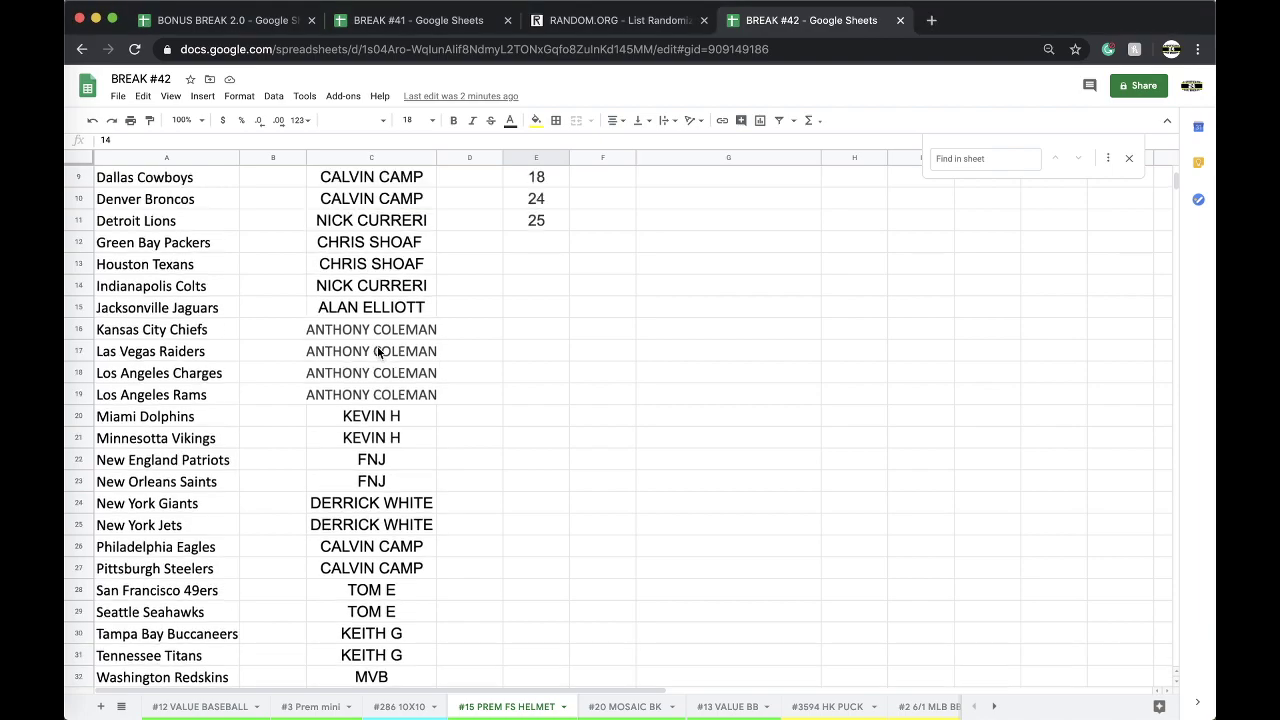
pyautogui.click(585, 22)
# Reload the List Randomizer and clear the leftover number from its list box.
pyautogui.press('Return')
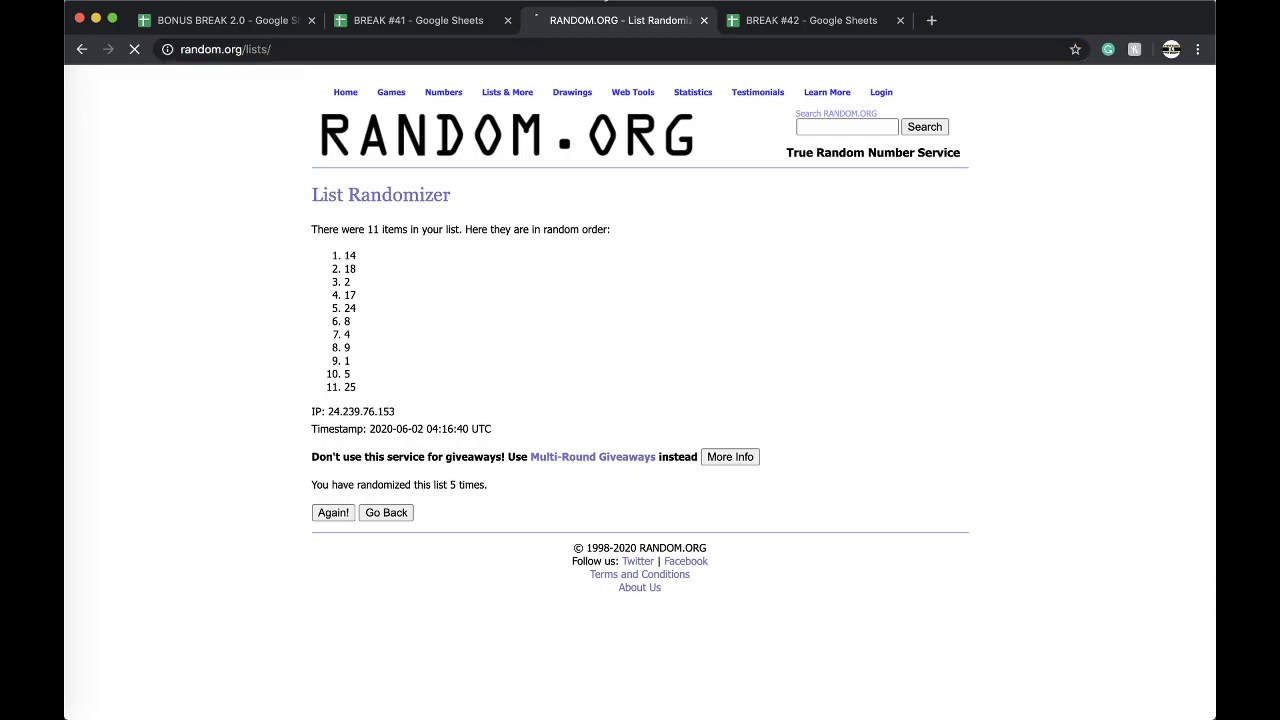
pyautogui.click(506, 397)
pyautogui.write('14')
pyautogui.press('BackSpace')
pyautogui.press('BackSpace')
# Copy the column C buyer names from BREAK #42 into the randomizer's list box.
pyautogui.click(458, 30)
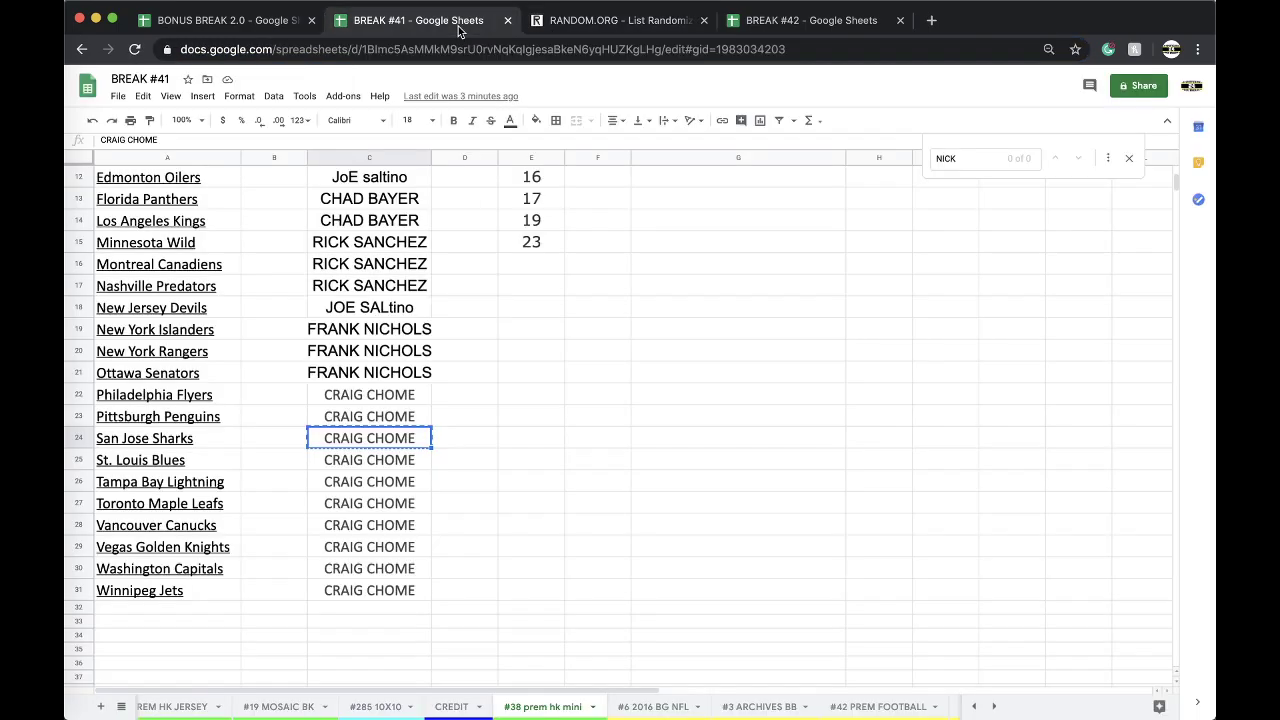
pyautogui.click(362, 157)
pyautogui.click(615, 22)
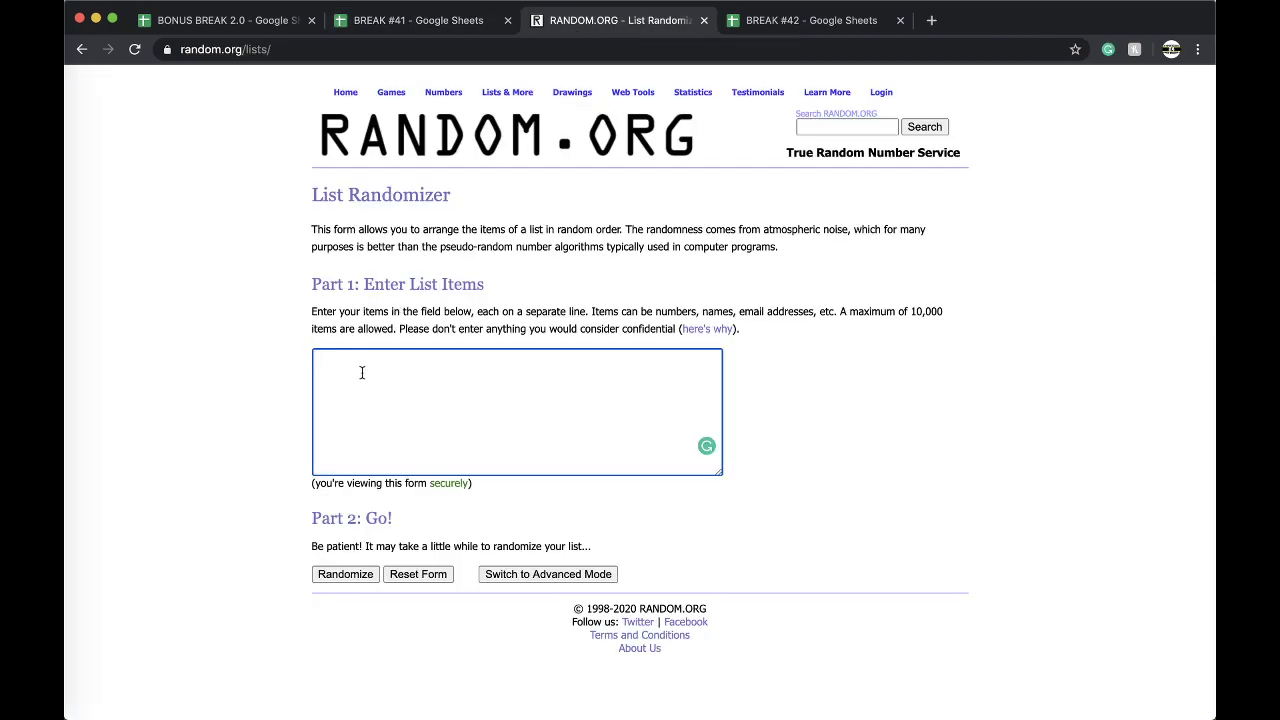
pyautogui.click(800, 22)
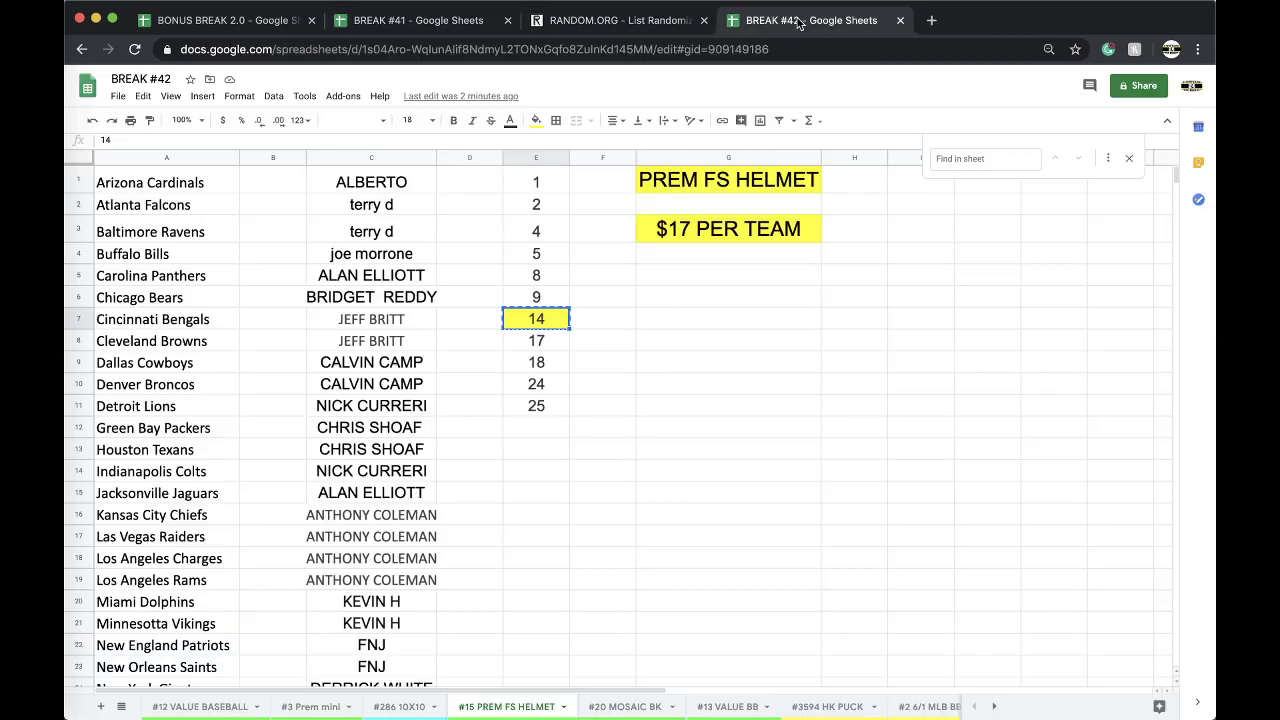
pyautogui.click(362, 157)
pyautogui.click(564, 24)
pyautogui.press('super+v')
# Randomize the 32 names five times and select the final shuffled list.
pyautogui.click(346, 574)
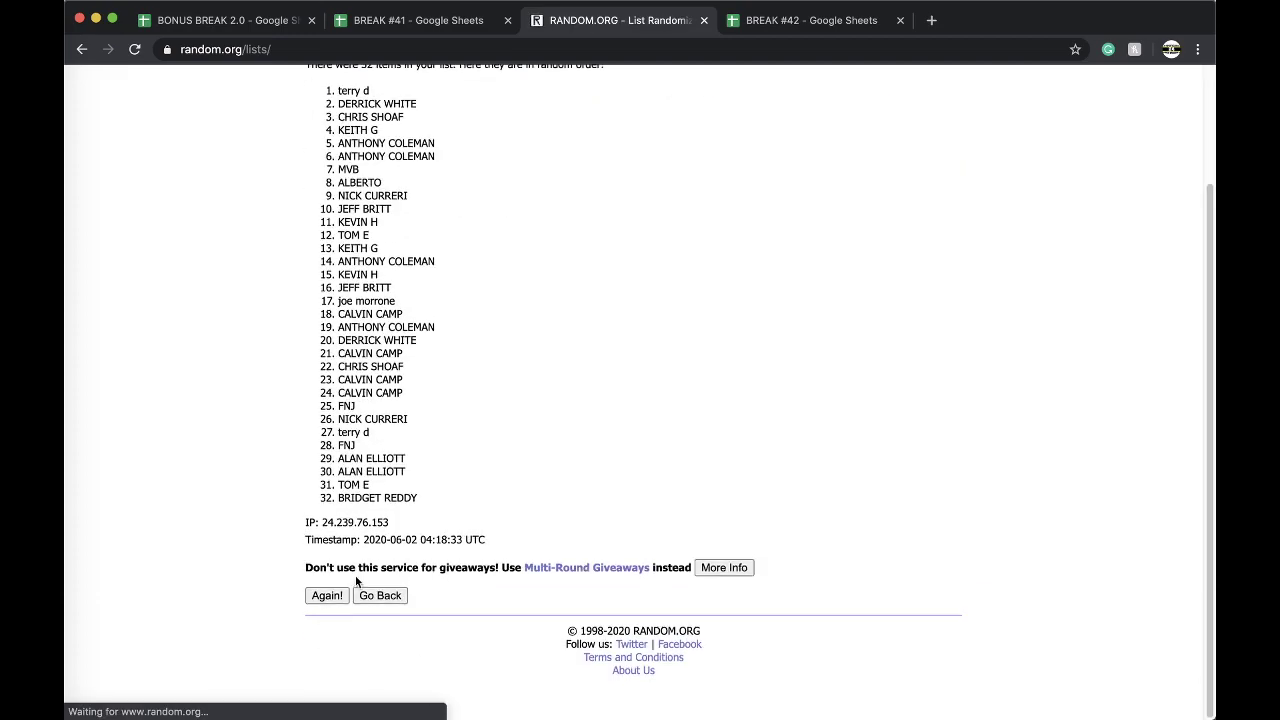
pyautogui.click(327, 619)
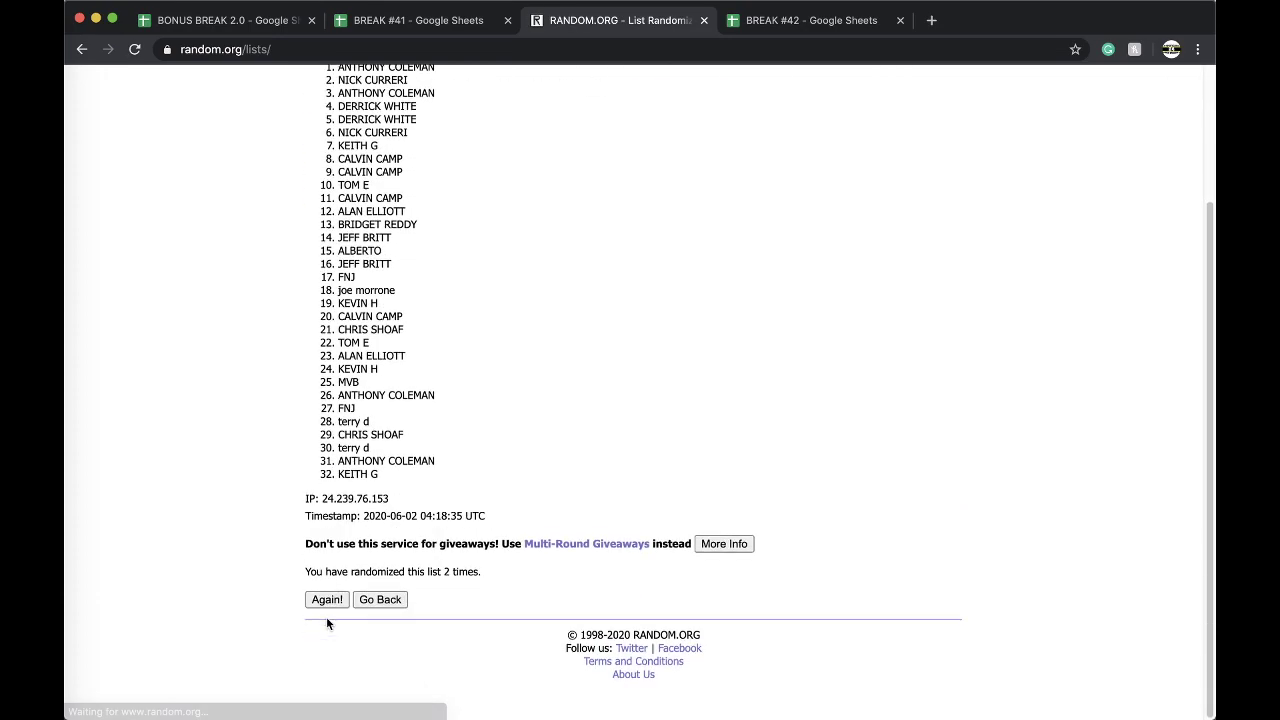
pyautogui.click(327, 619)
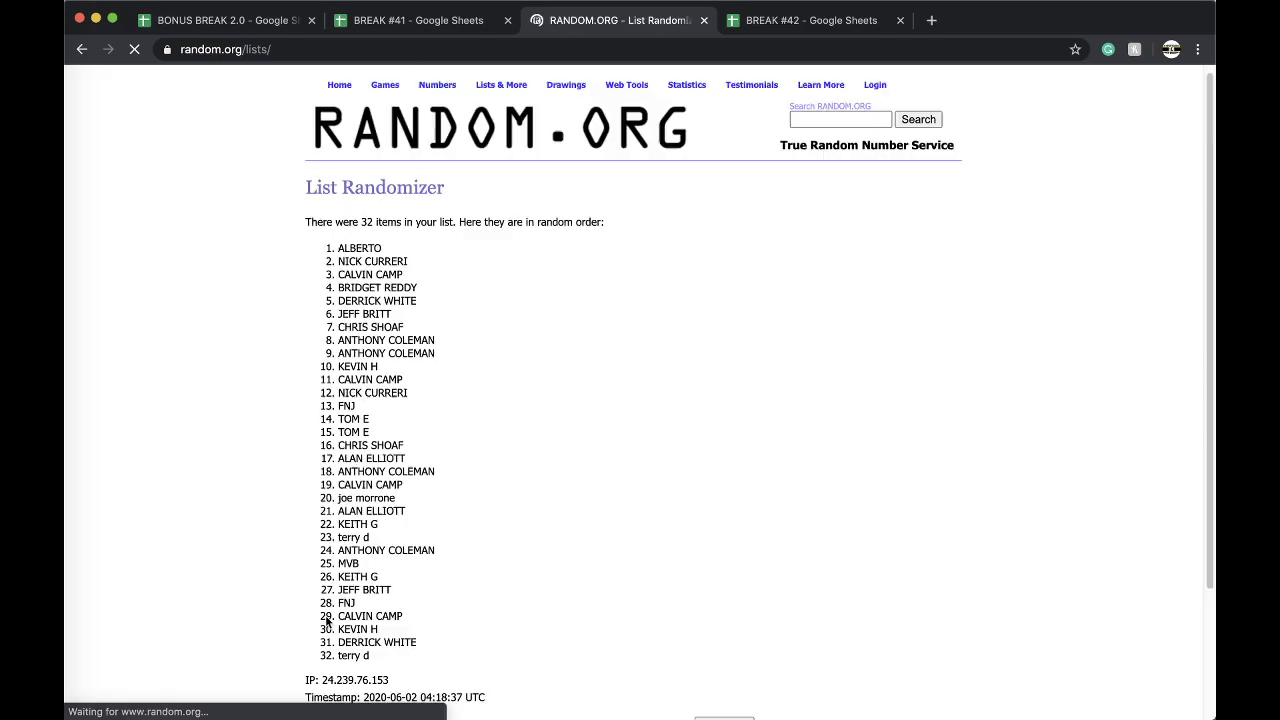
pyautogui.click(327, 619)
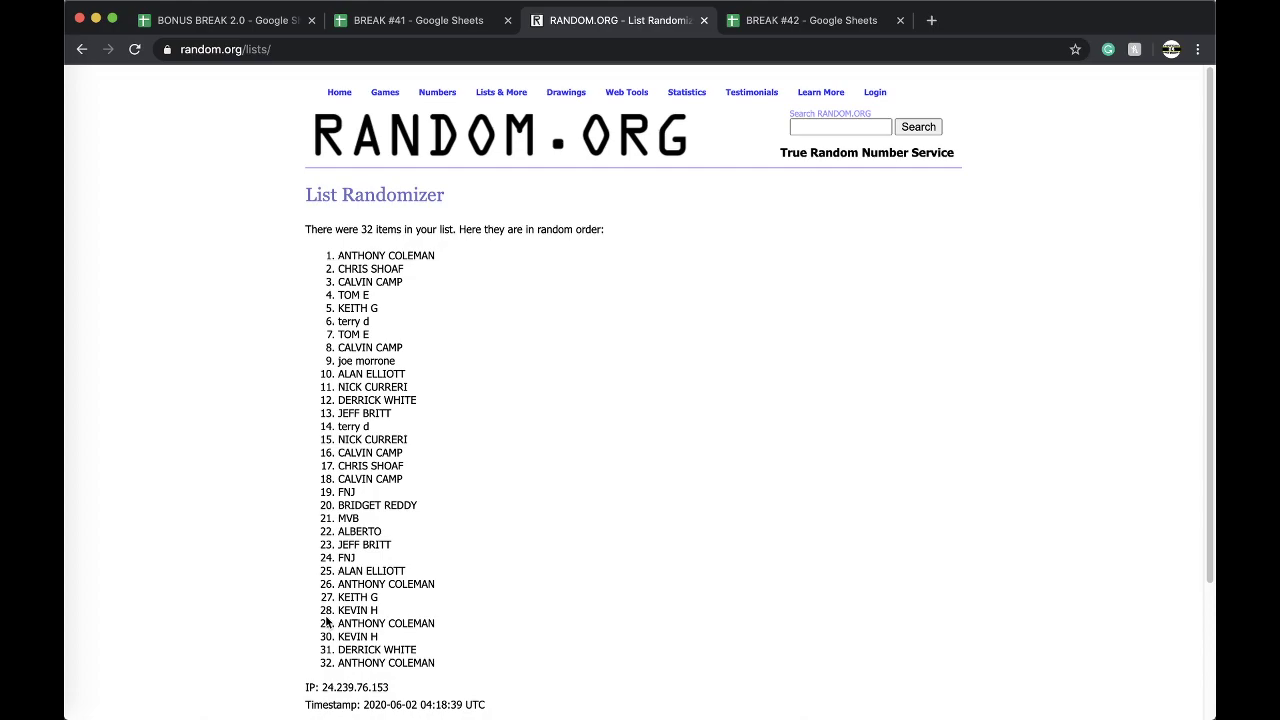
pyautogui.scroll(-5, 327, 622)
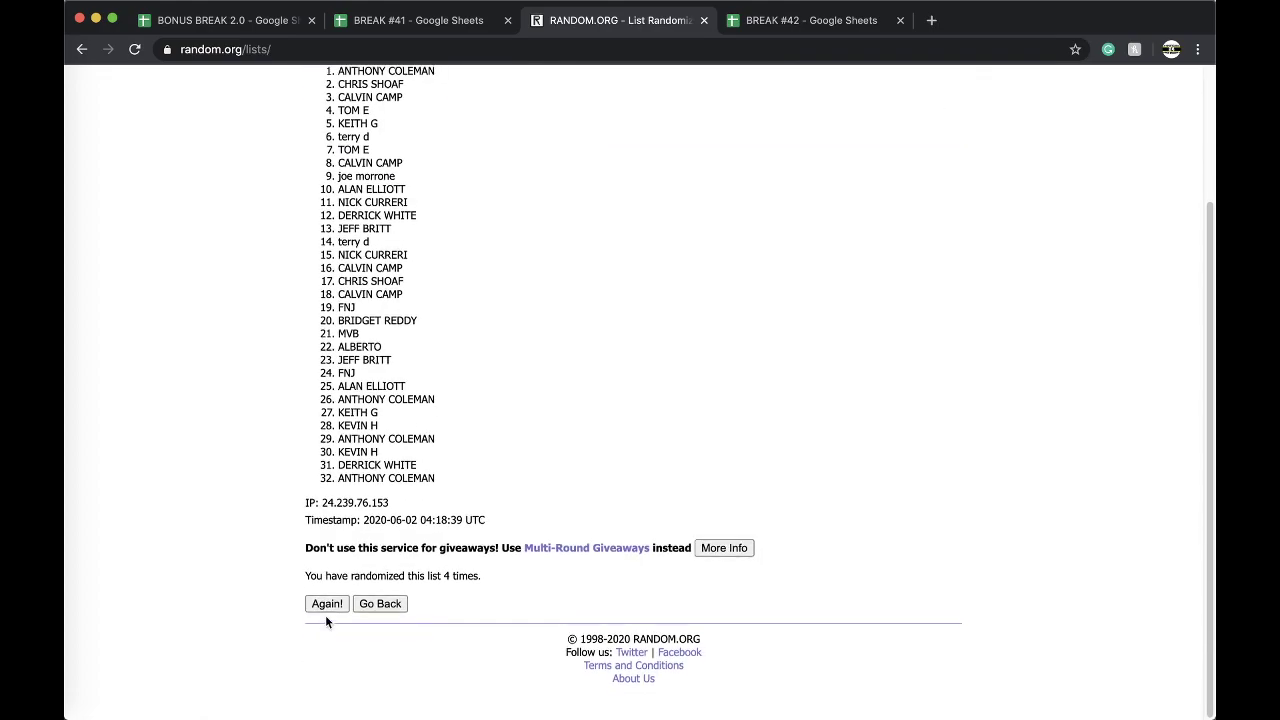
pyautogui.click(329, 617)
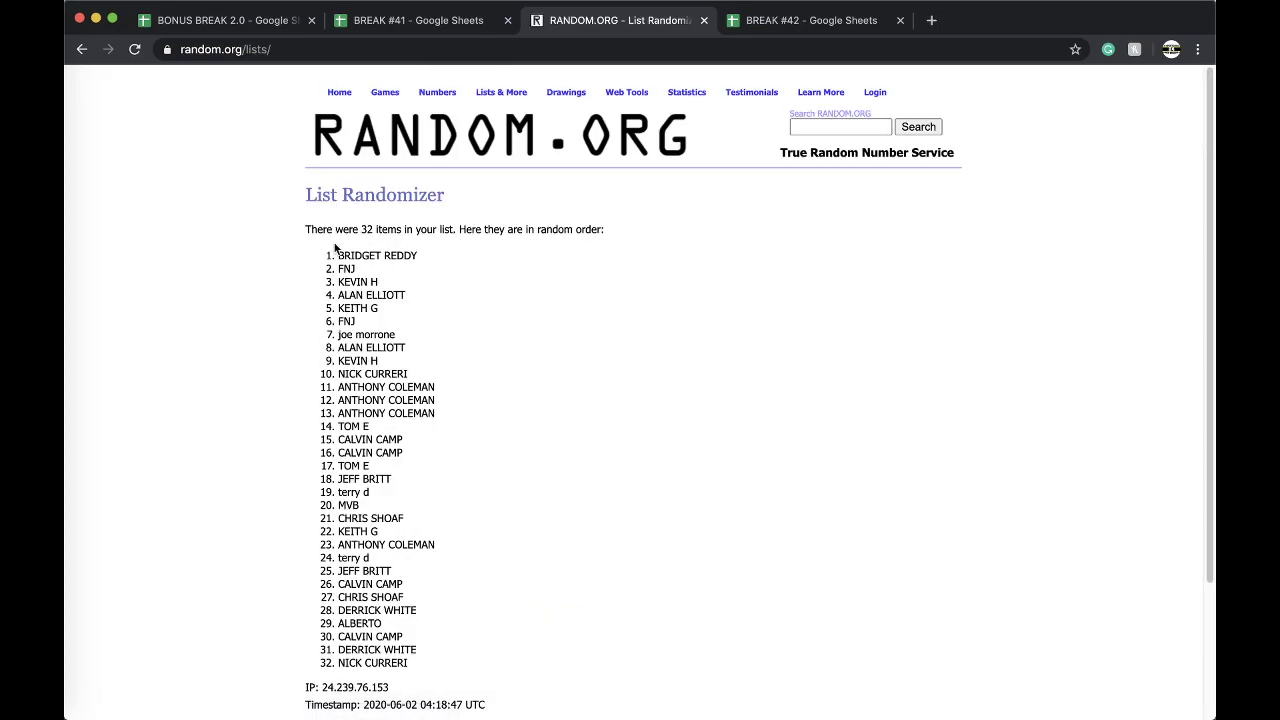
pyautogui.moveTo(337, 251); pyautogui.dragTo(449, 491)
pyautogui.hotkey('ctrl', 'c')
pyautogui.scroll(-3, 421, 322)
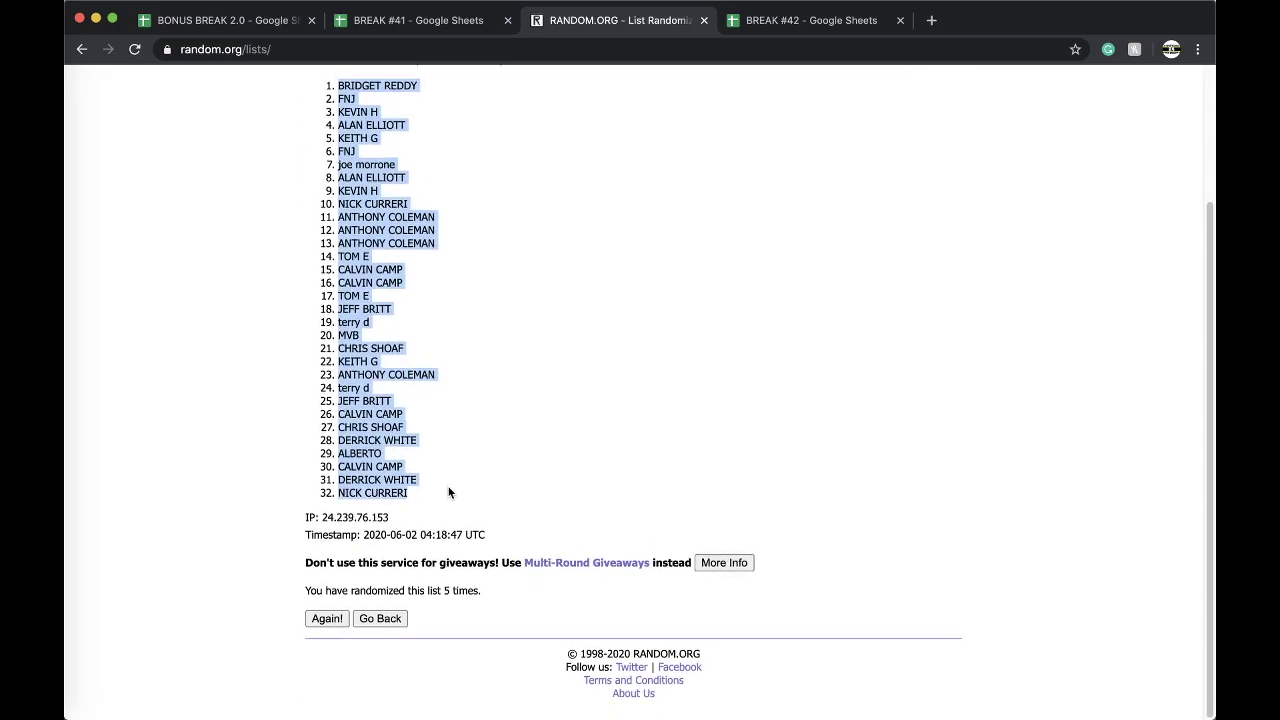
pyautogui.click(812, 20)
# Paste the randomized names into column B at font size 18 and widen the column to fit.
pyautogui.click(275, 185)
pyautogui.hotkey('ctrl', 'v')
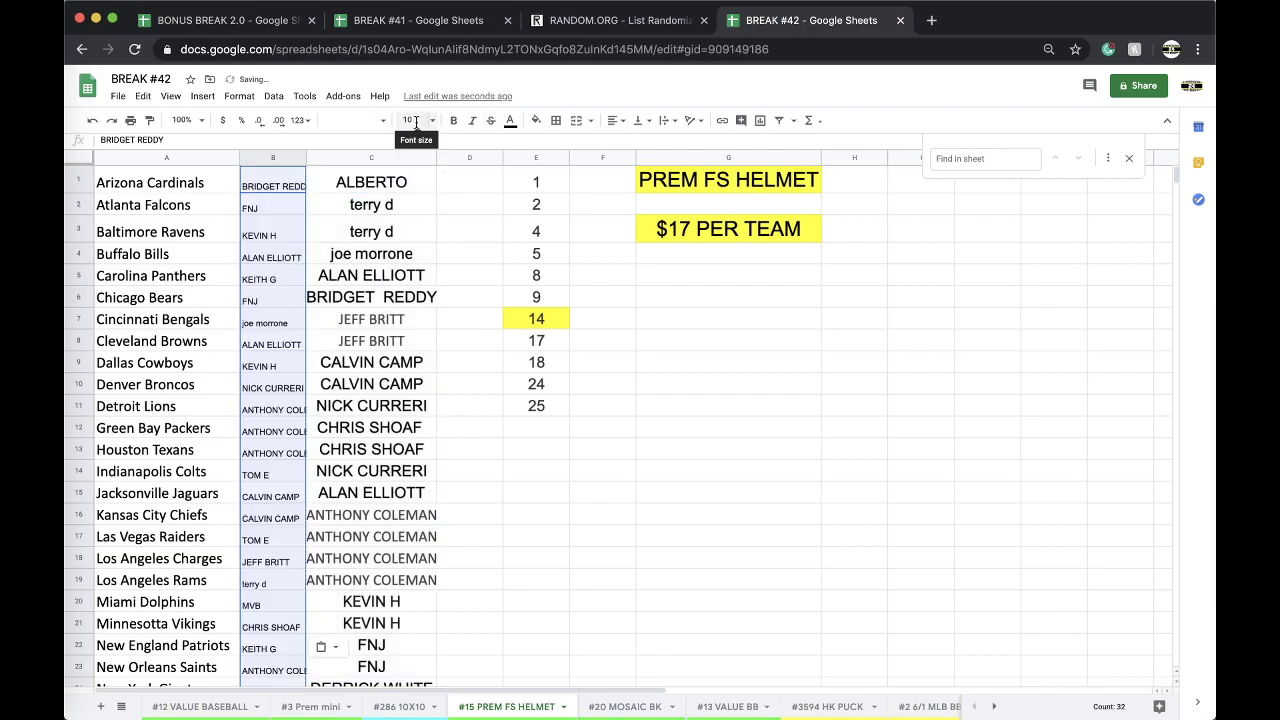
pyautogui.click(410, 120)
pyautogui.click(412, 313)
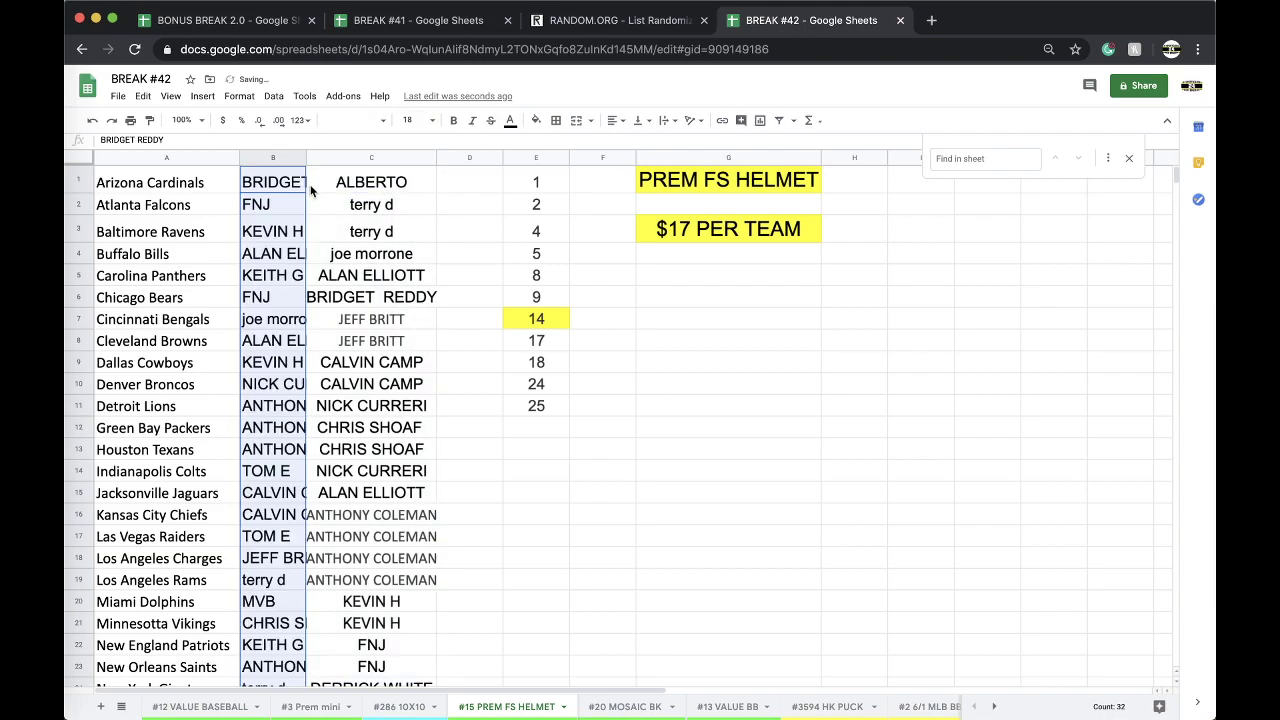
pyautogui.doubleClick(306, 158)
# Sort the sheet by column B, A → Z.
pyautogui.click(274, 96)
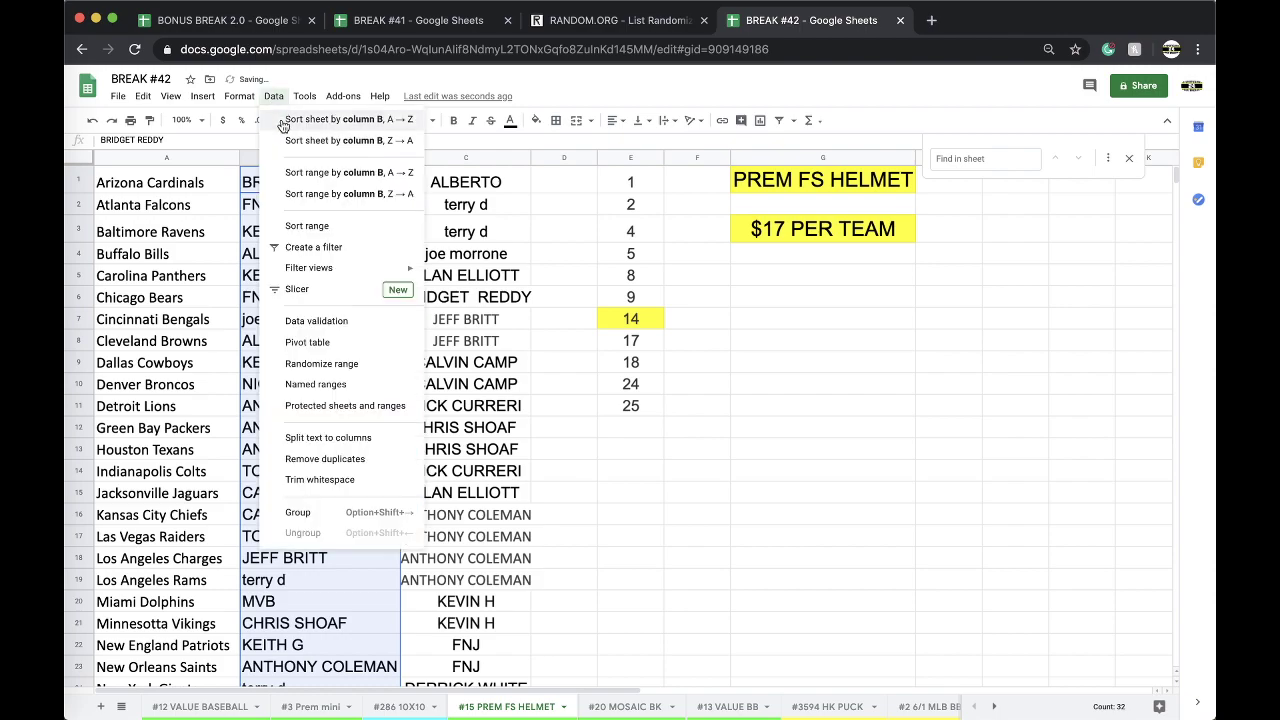
pyautogui.click(320, 115)
pyautogui.click(297, 220)
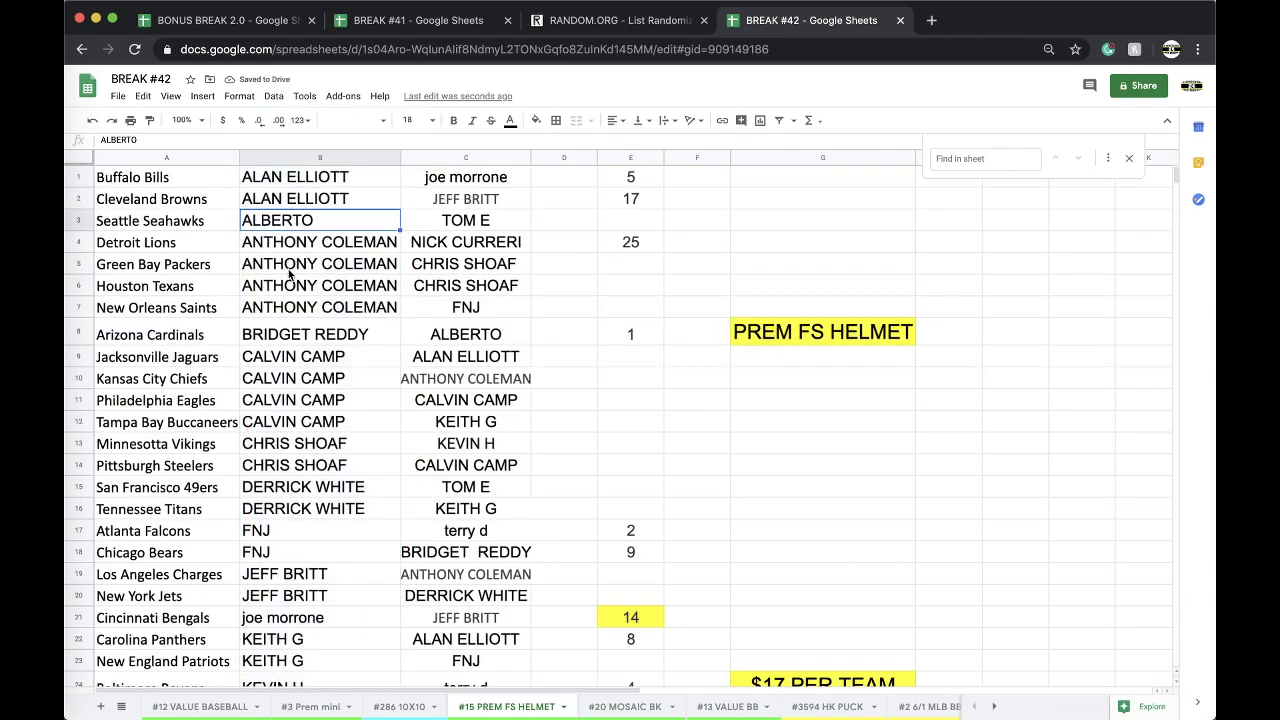
# Scroll through the #15 PREM FS HELMET team assignments down to Las Vegas Raiders in row 32.
pyautogui.scroll(-1, 333, 242)
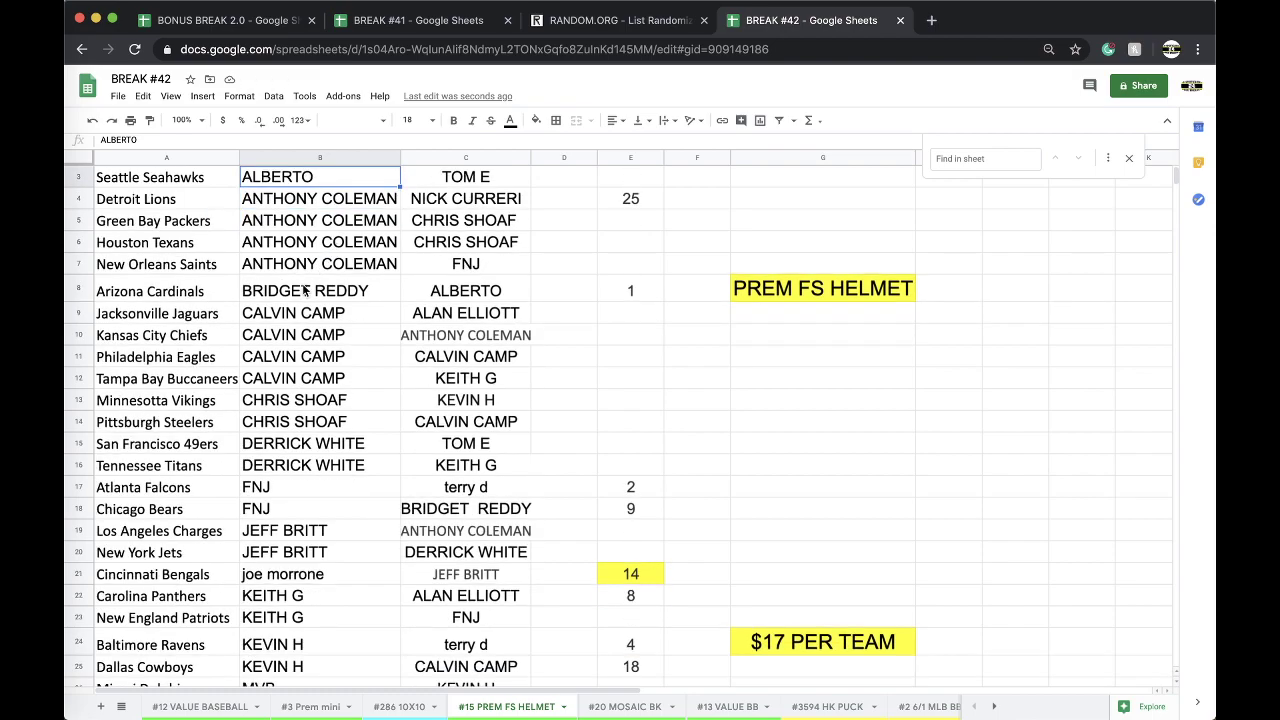
pyautogui.scroll(-1, 307, 292)
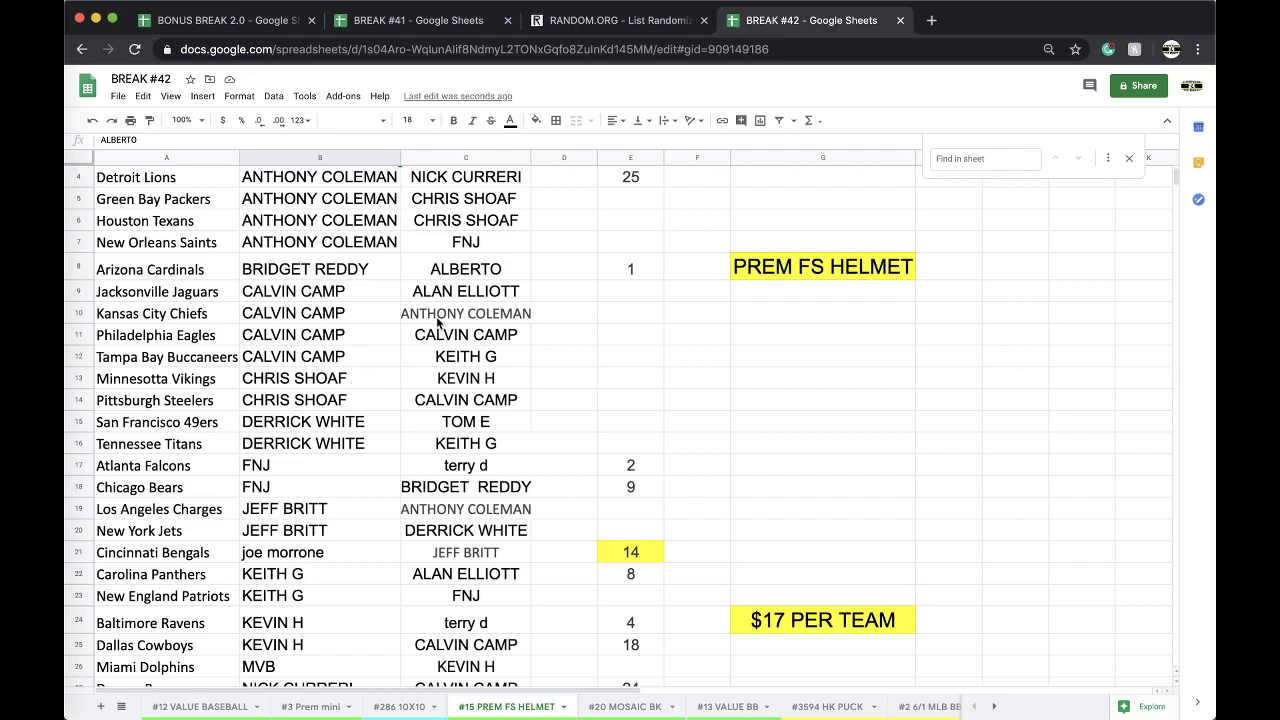
pyautogui.scroll(-1, 474, 305)
pyautogui.scroll(-1, 474, 305)
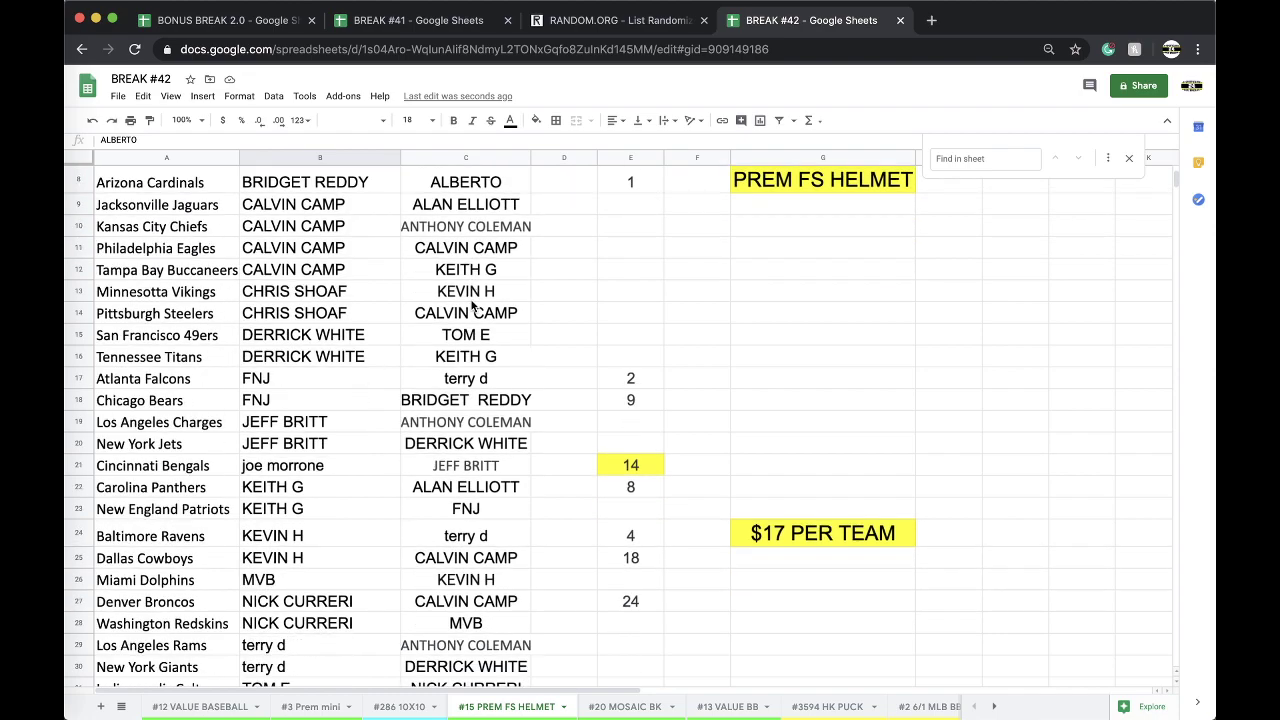
pyautogui.scroll(-1, 474, 305)
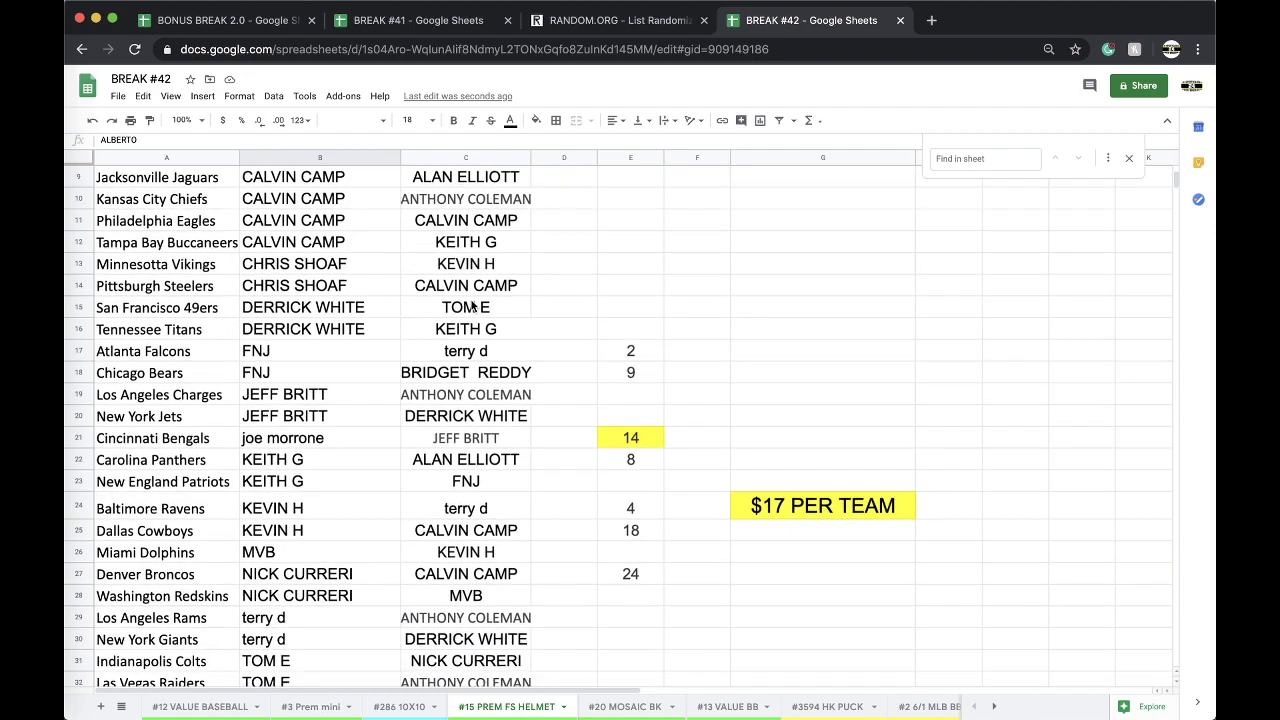
pyautogui.scroll(-1, 474, 305)
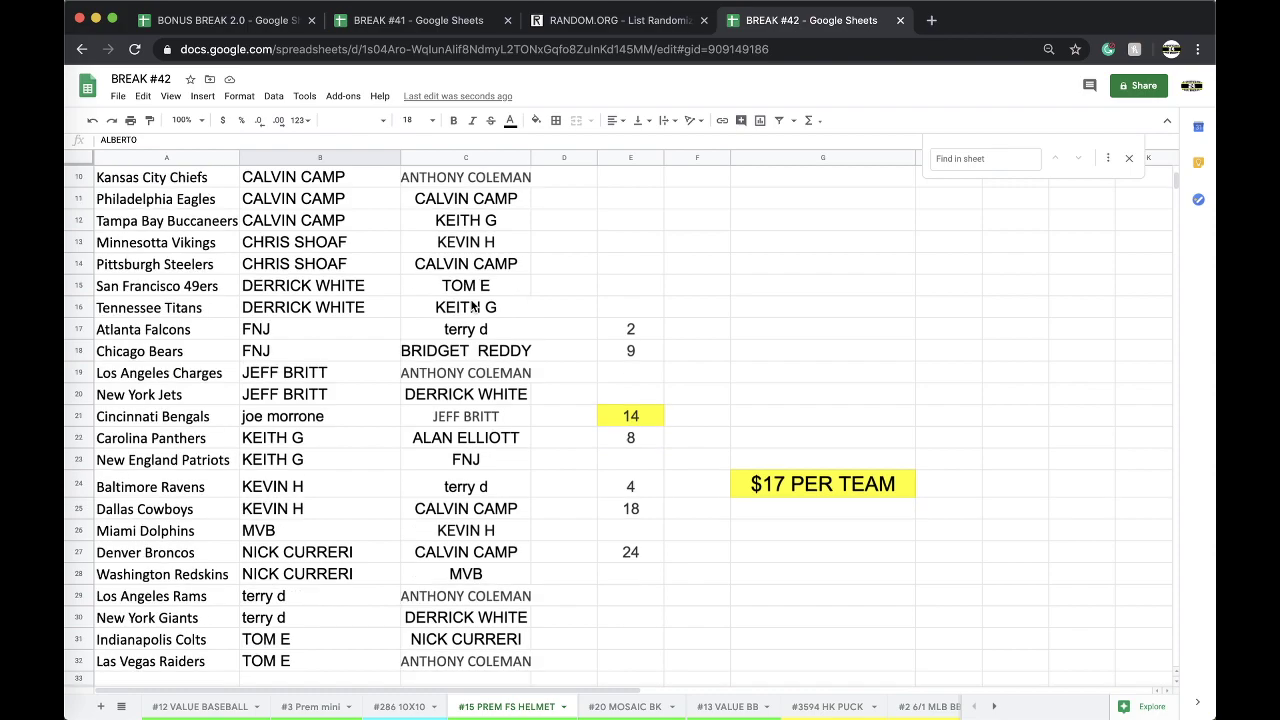
pyautogui.scroll(-1, 474, 305)
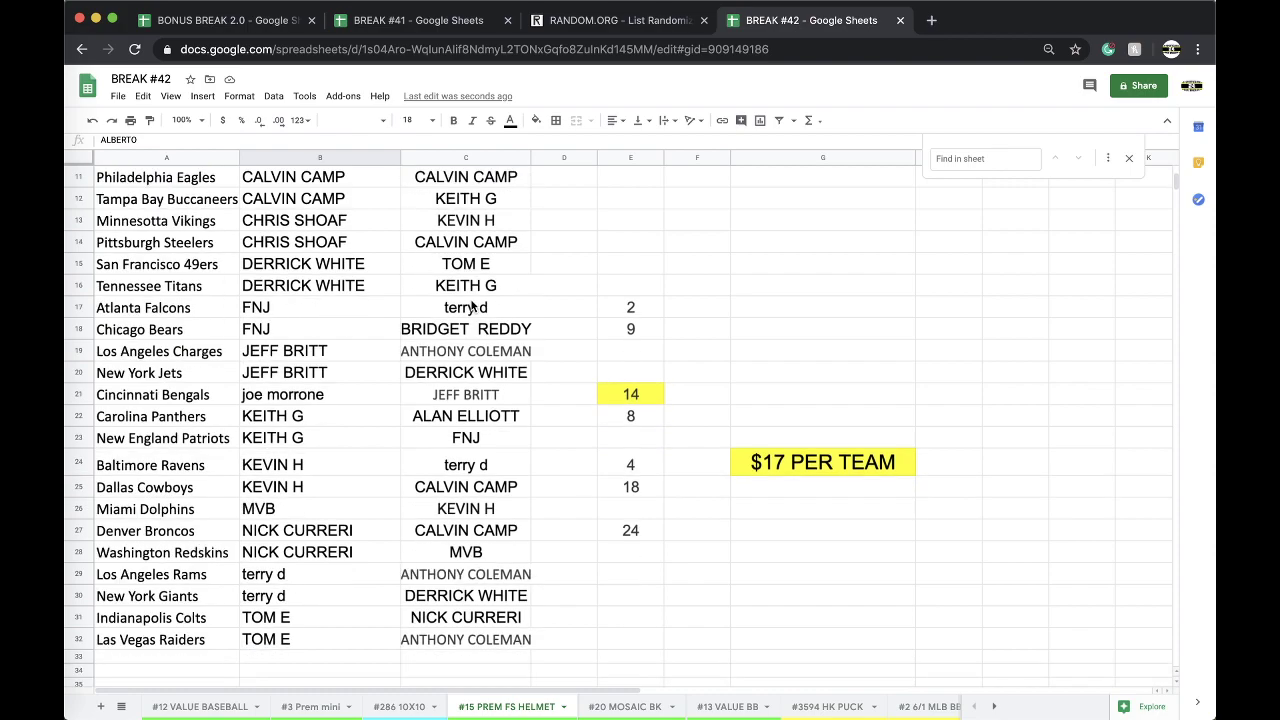
pyautogui.scroll(-2, 474, 305)
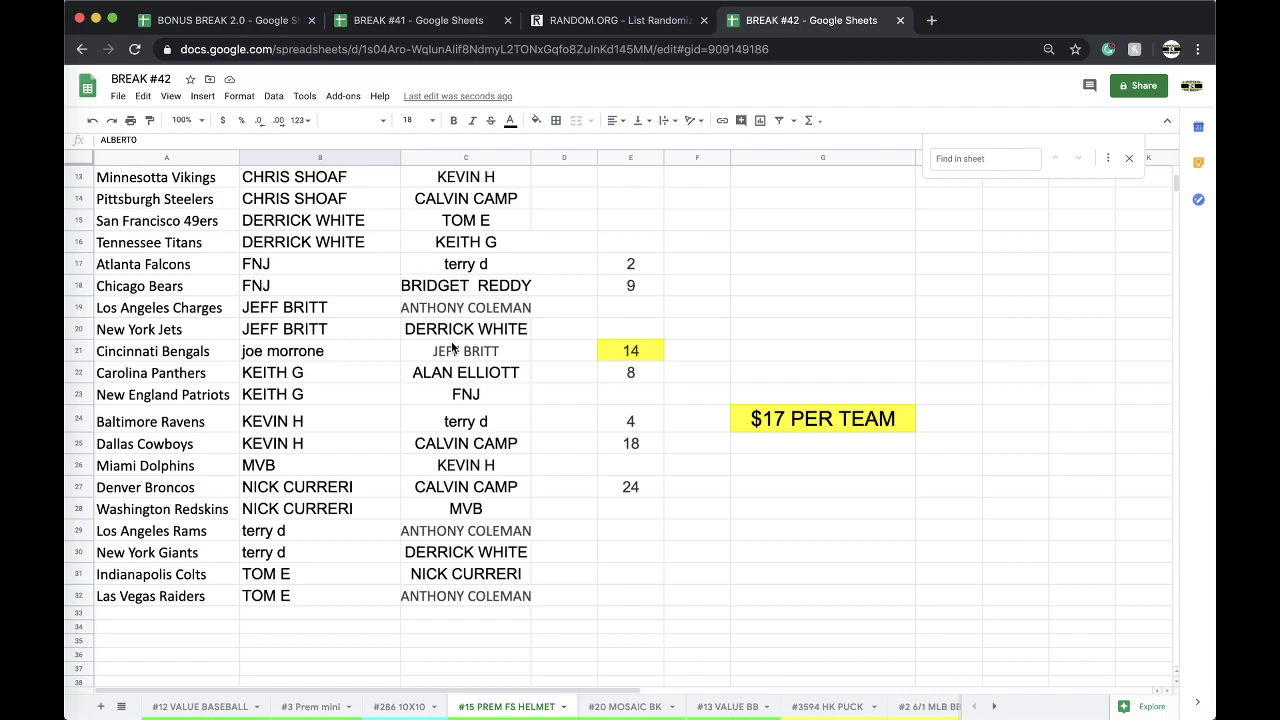
pyautogui.scroll(5, 190, 355)
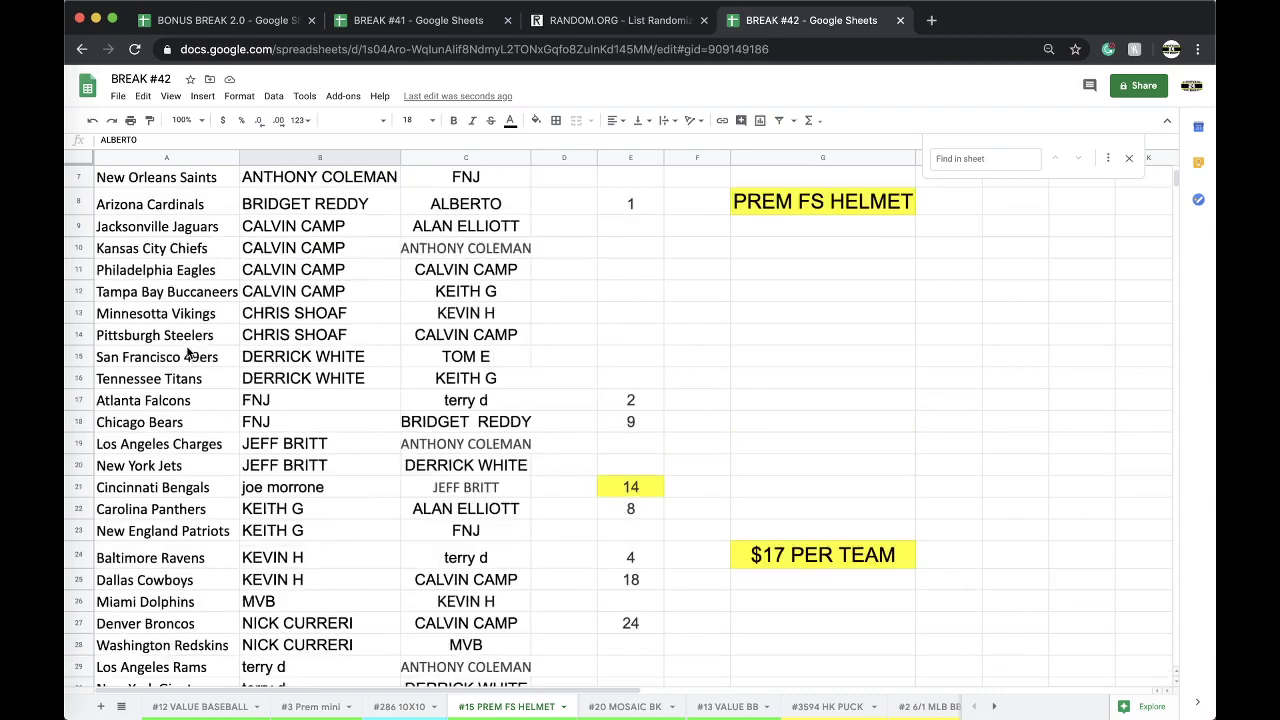
pyautogui.scroll(-5, 171, 288)
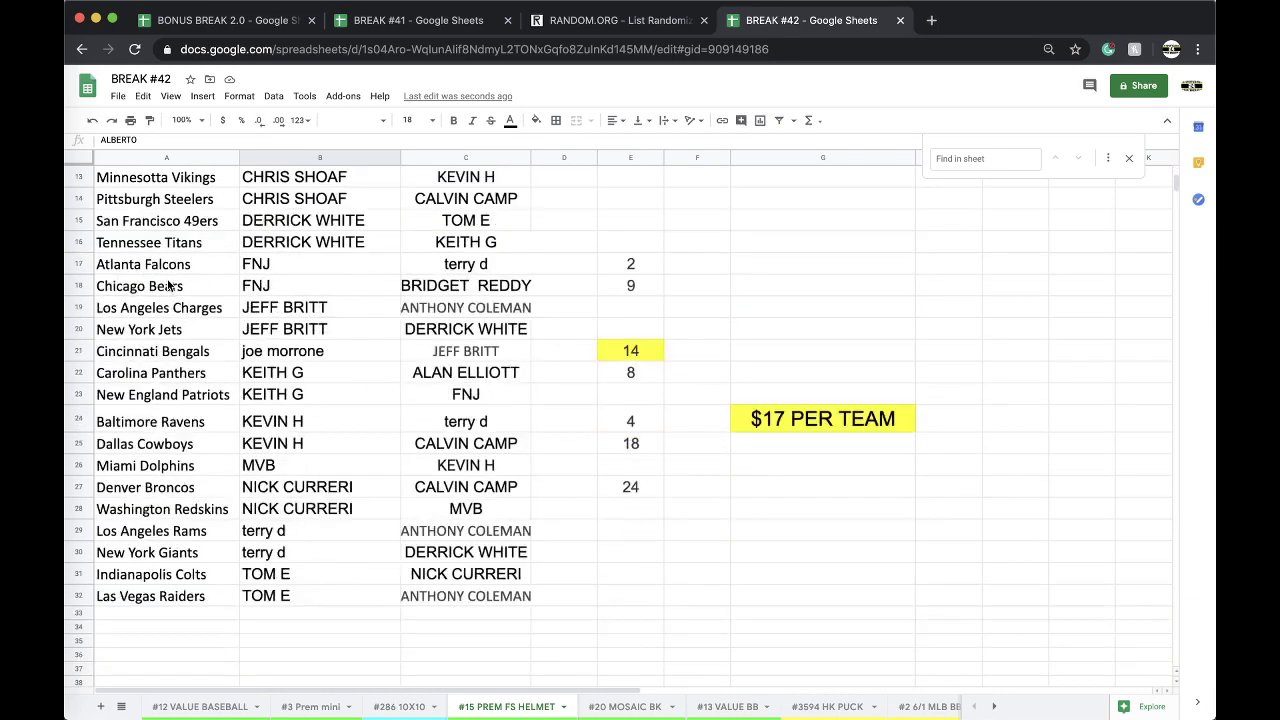
pyautogui.click(142, 598)
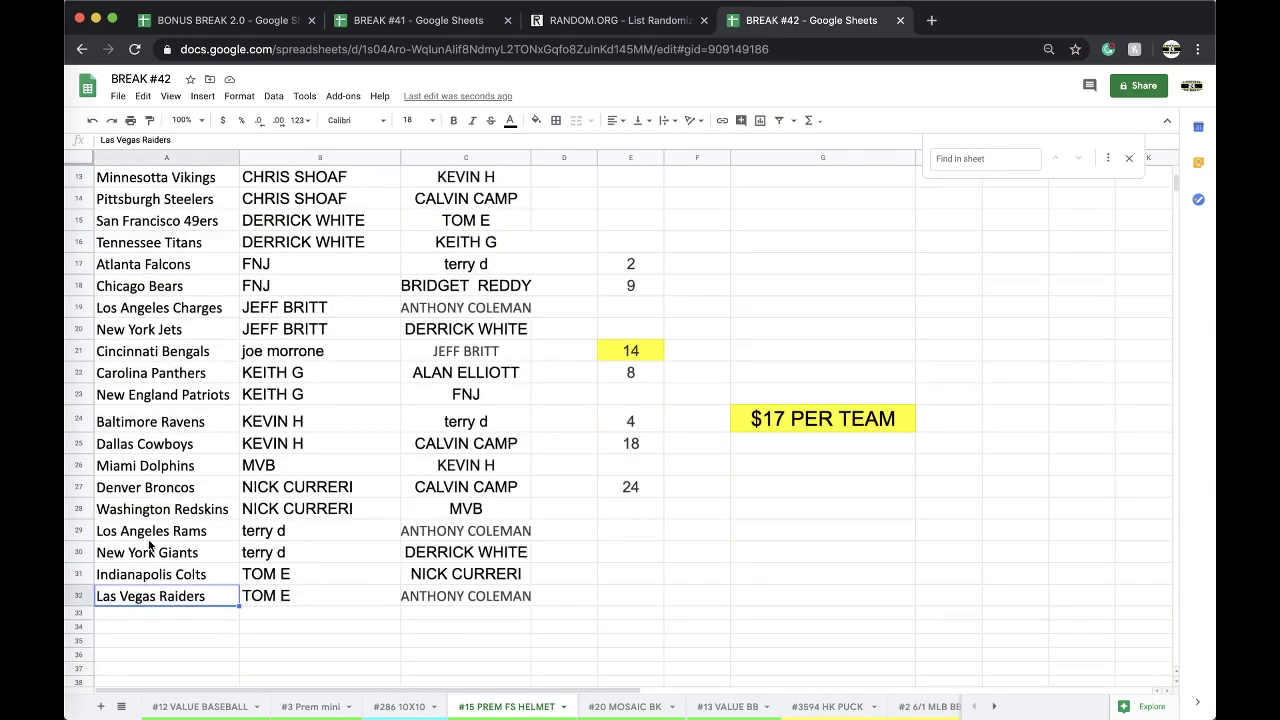
pyautogui.scroll(3, 150, 545)
pyautogui.scroll(3, 150, 545)
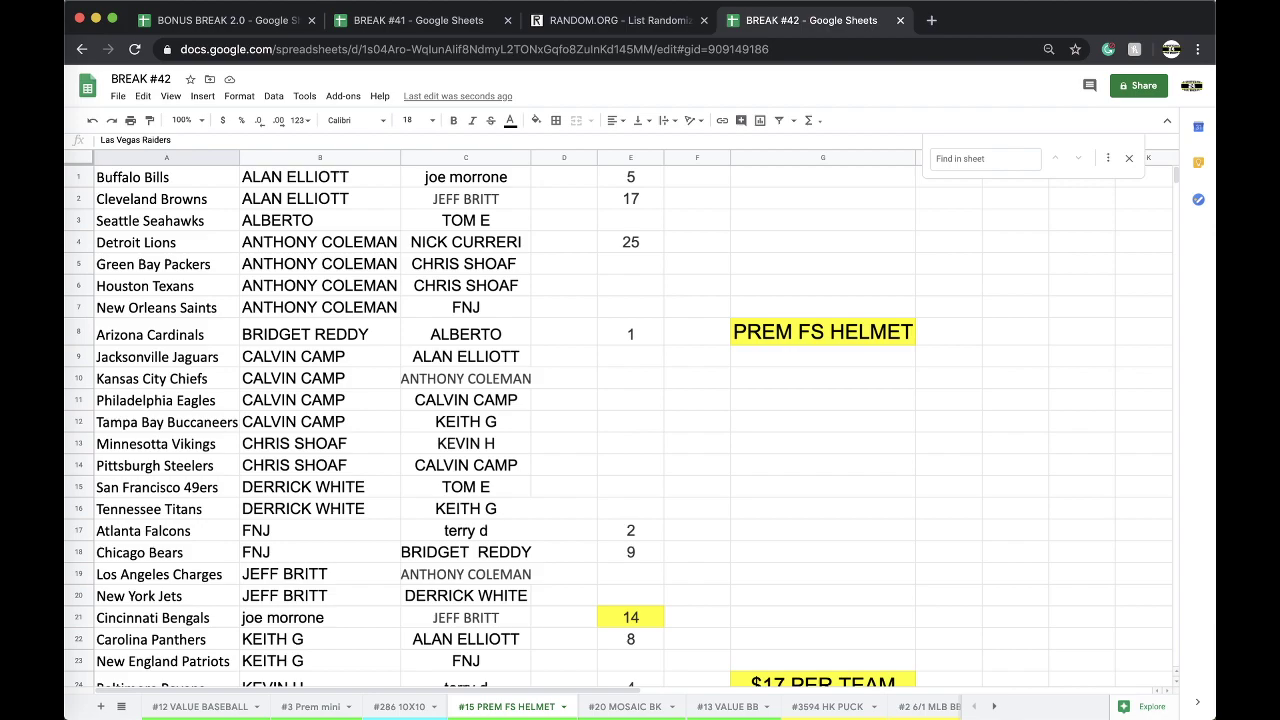
pyautogui.hscroll(5, 590, 710)
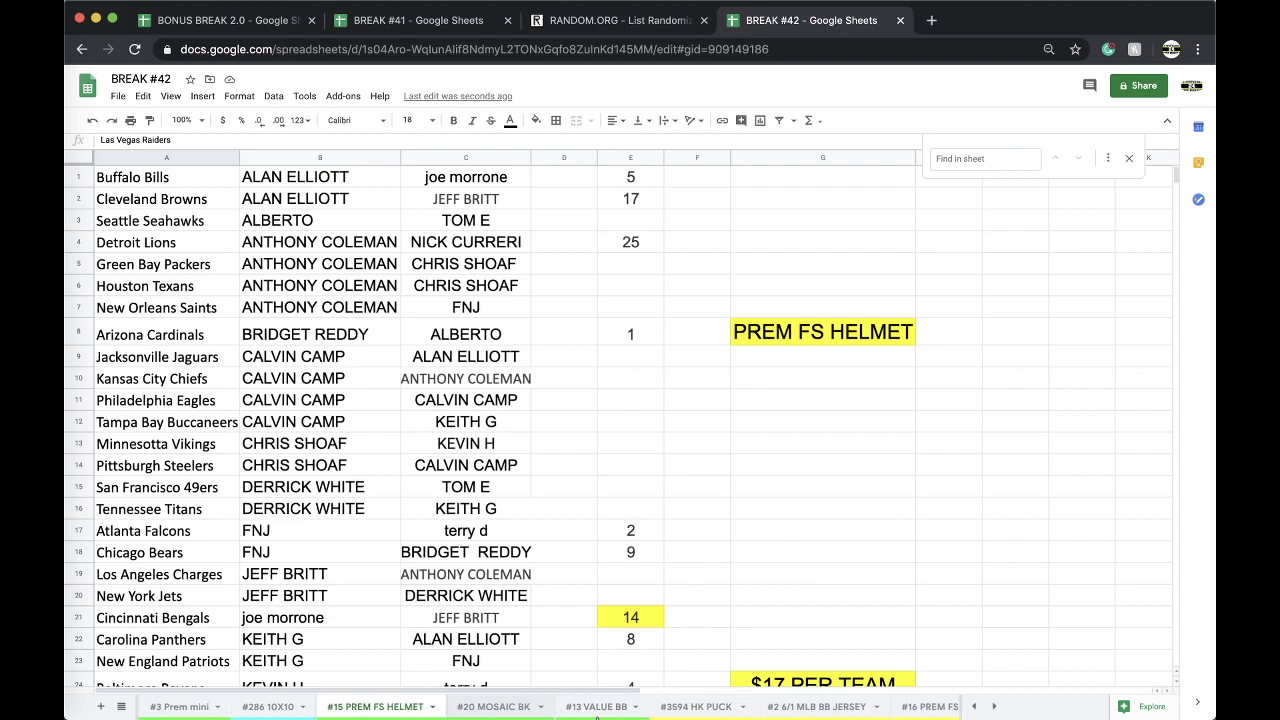
# Clear the four name entries in C1:C4 of the #14 BB VALUE sheet.
pyautogui.click(437, 706)
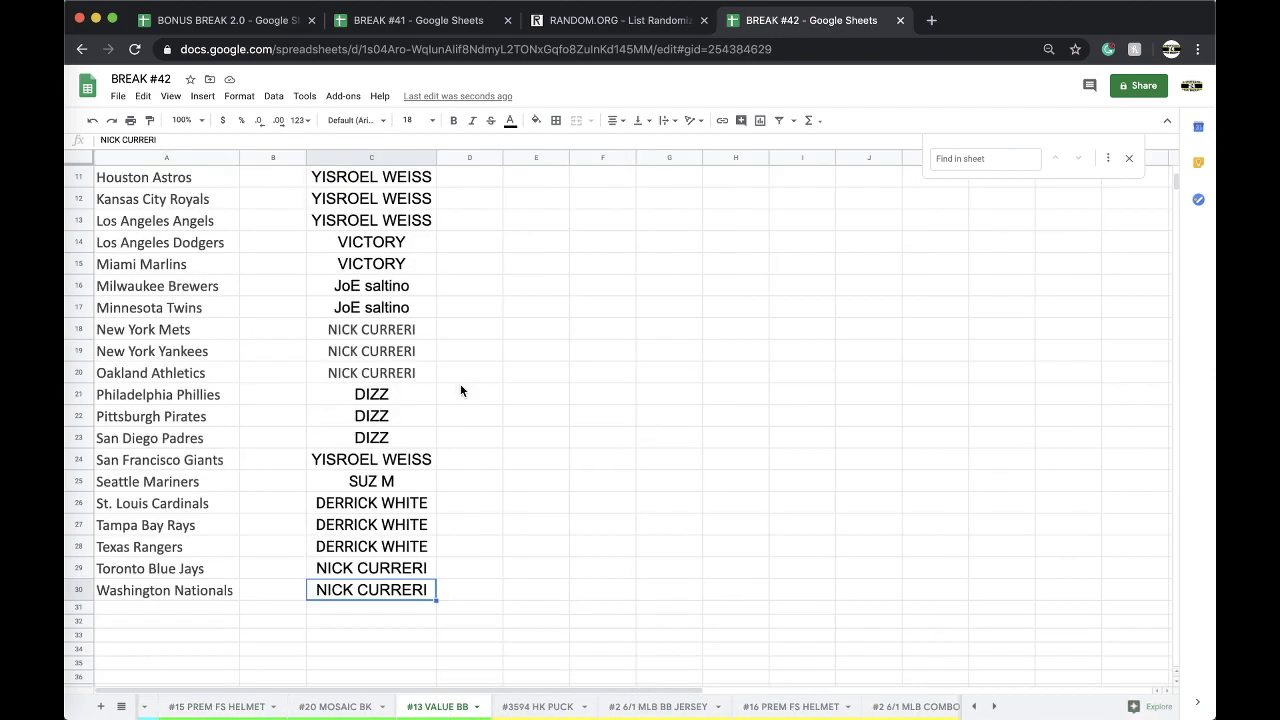
pyautogui.scroll(-1, 423, 360)
pyautogui.hscroll(3, 705, 710)
pyautogui.hscroll(2, 705, 710)
pyautogui.click(750, 706)
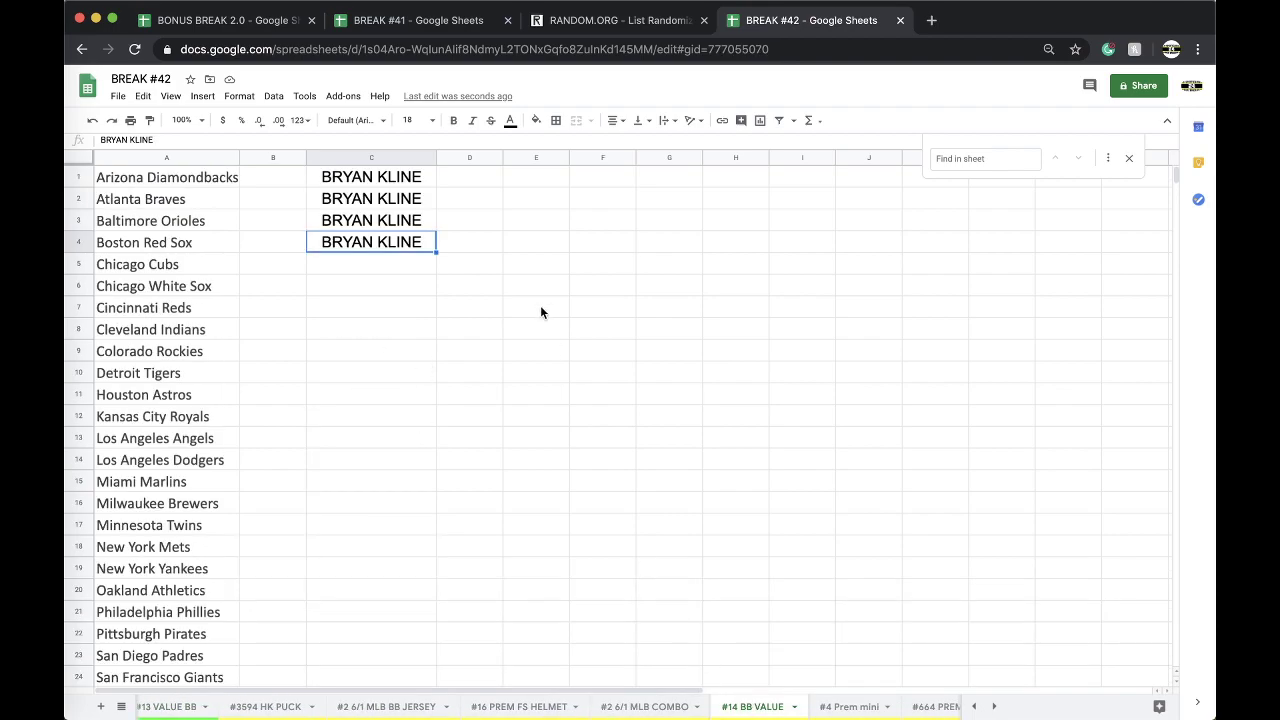
pyautogui.moveTo(378, 175); pyautogui.dragTo(369, 250)
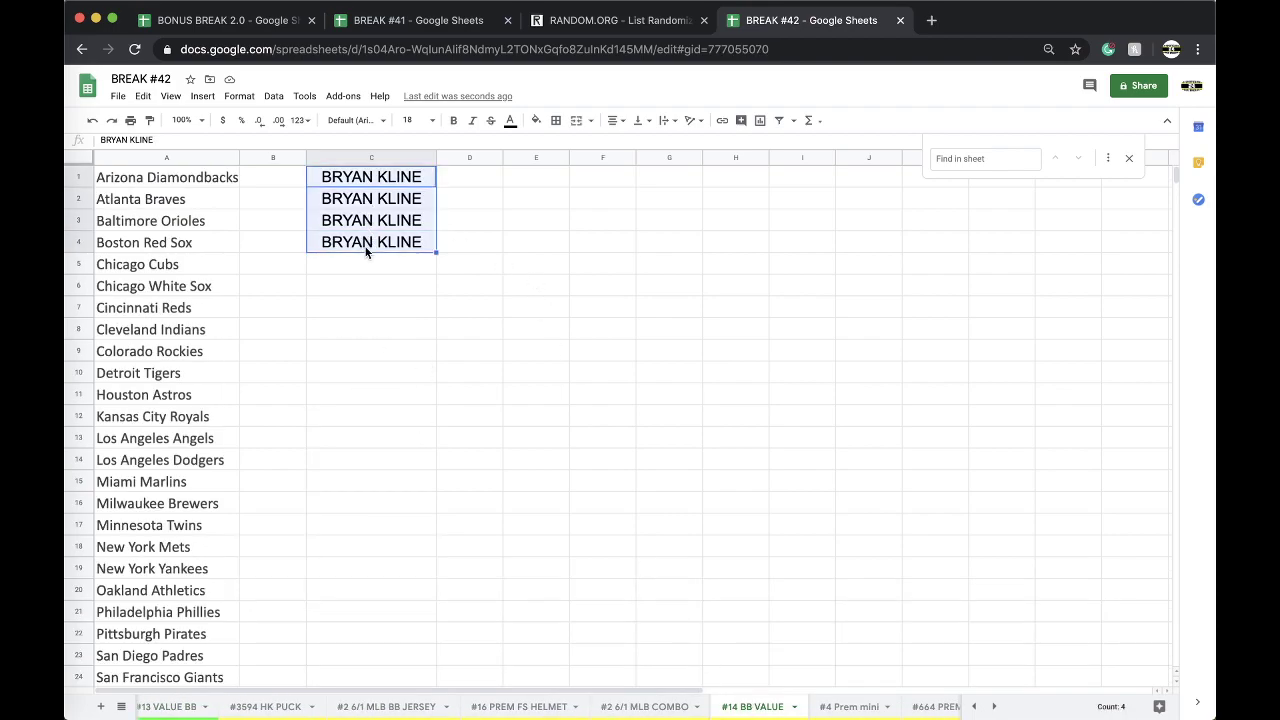
pyautogui.press('Delete')
# Paste the buyer's name into column C of #16 PREM FS HELMET, then return to #15.
pyautogui.click(513, 706)
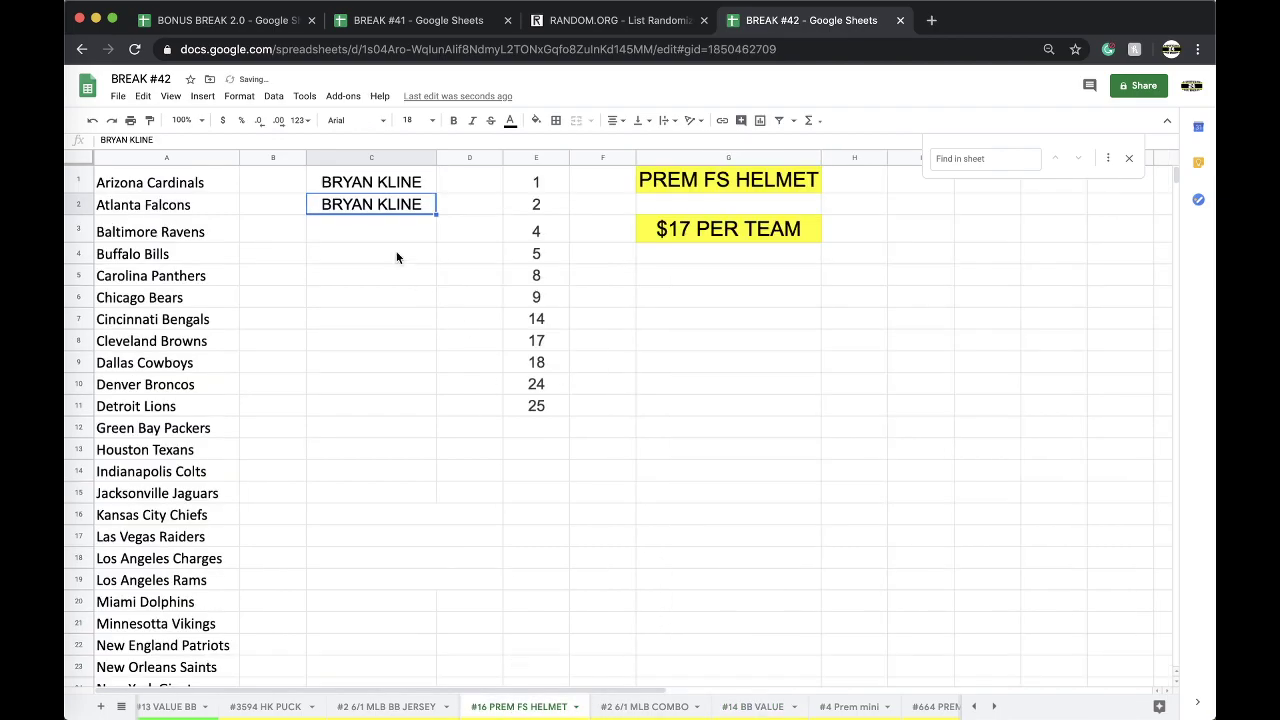
pyautogui.click(380, 231)
pyautogui.hscroll(-5, 470, 710)
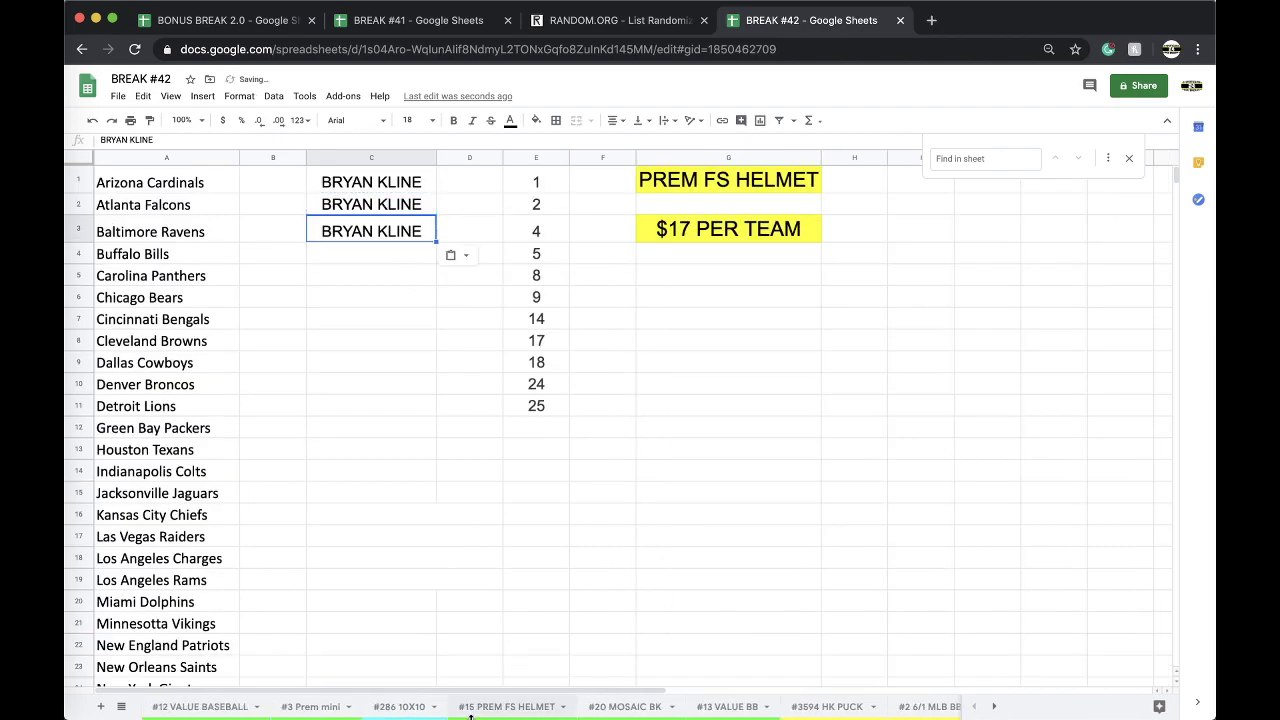
pyautogui.click(507, 706)
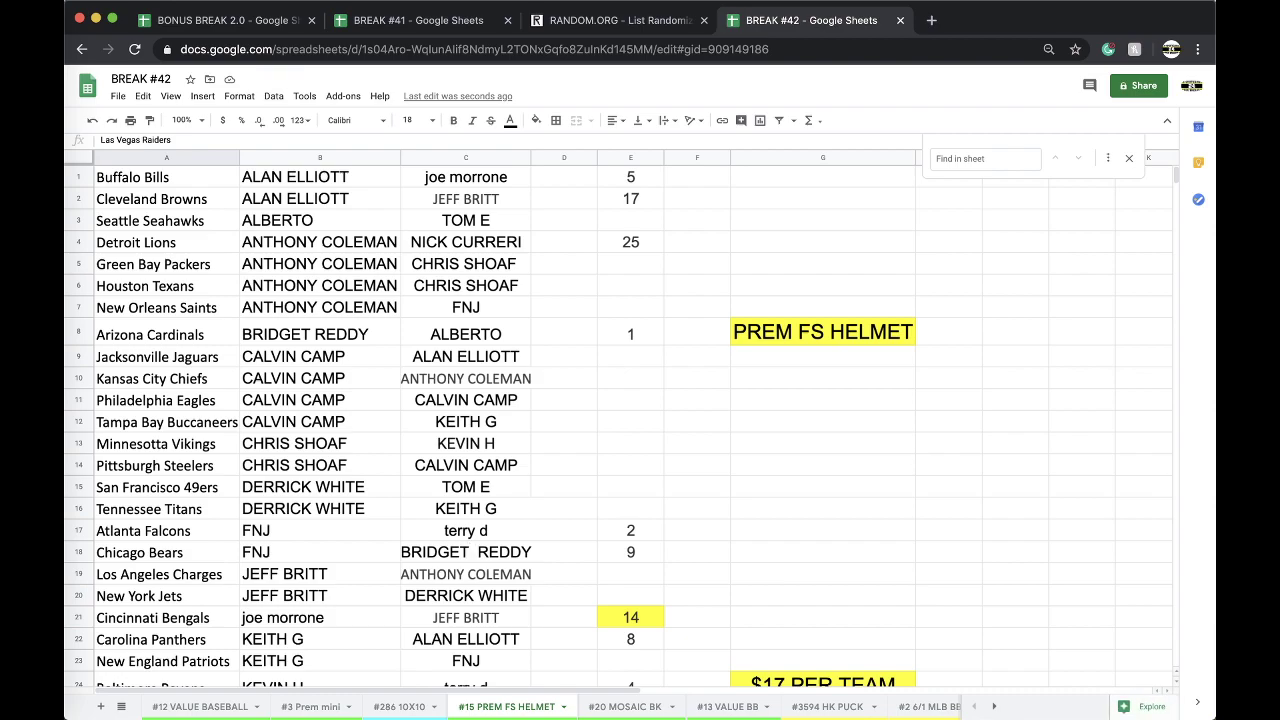
# Sort the #15 PREM FS HELMET sheet by column A, A → Z, Arizona Cardinals first.
pyautogui.click(186, 158)
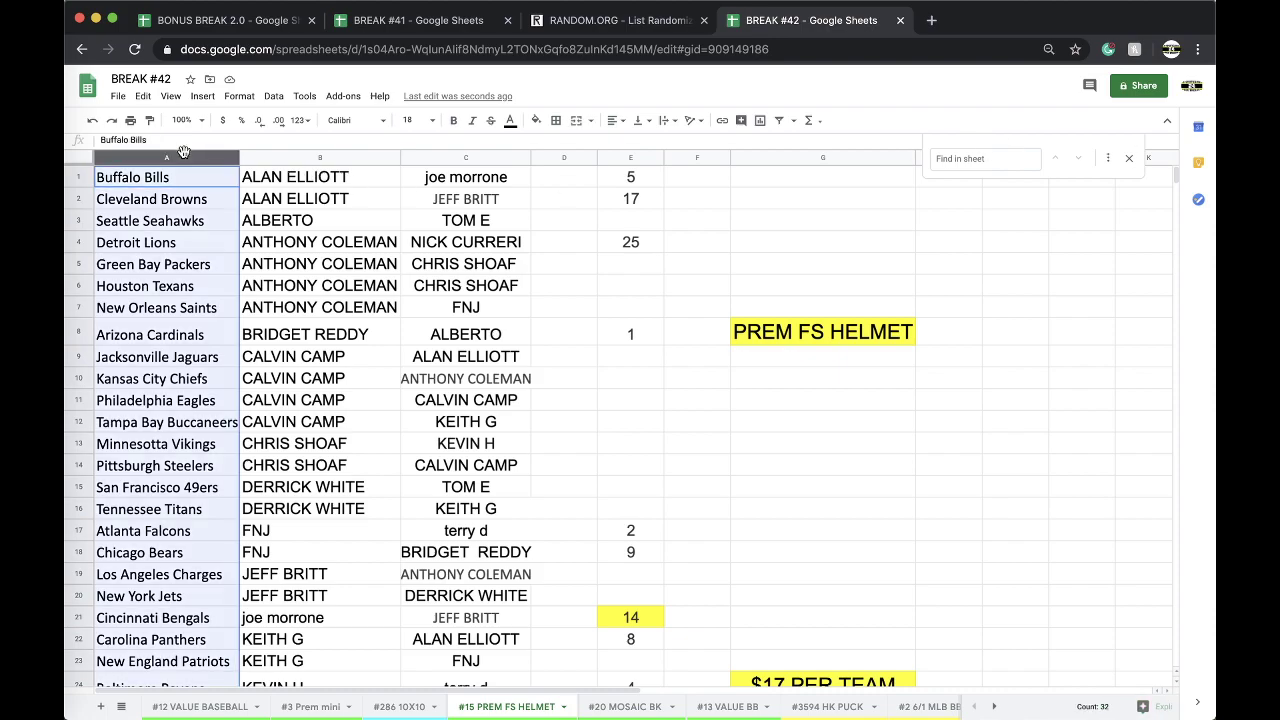
pyautogui.click(272, 97)
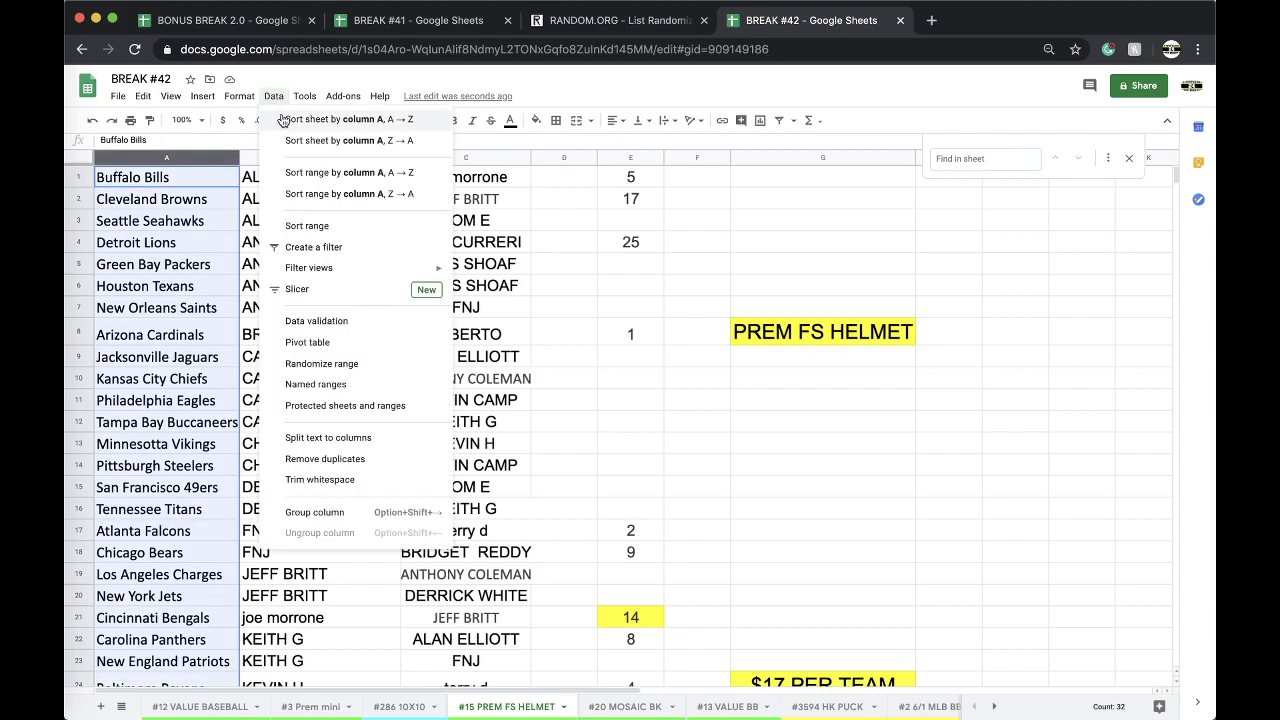
pyautogui.click(283, 119)
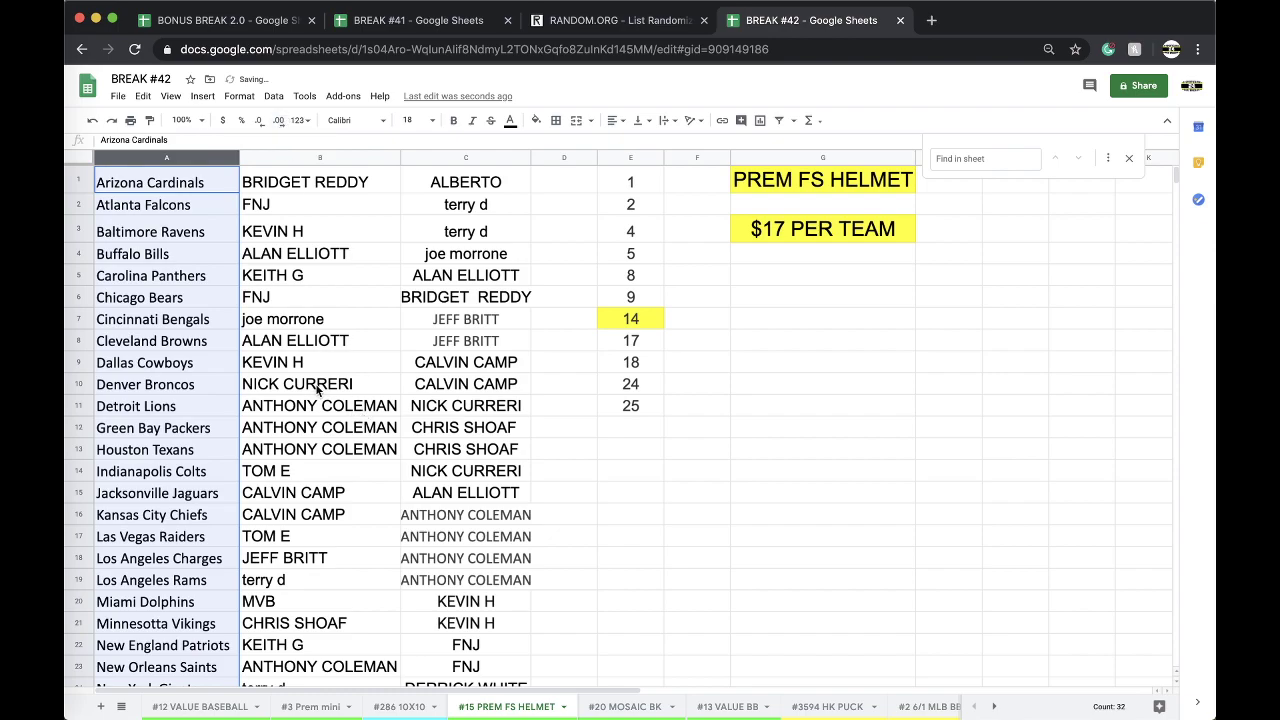
pyautogui.scroll(-3, 316, 391)
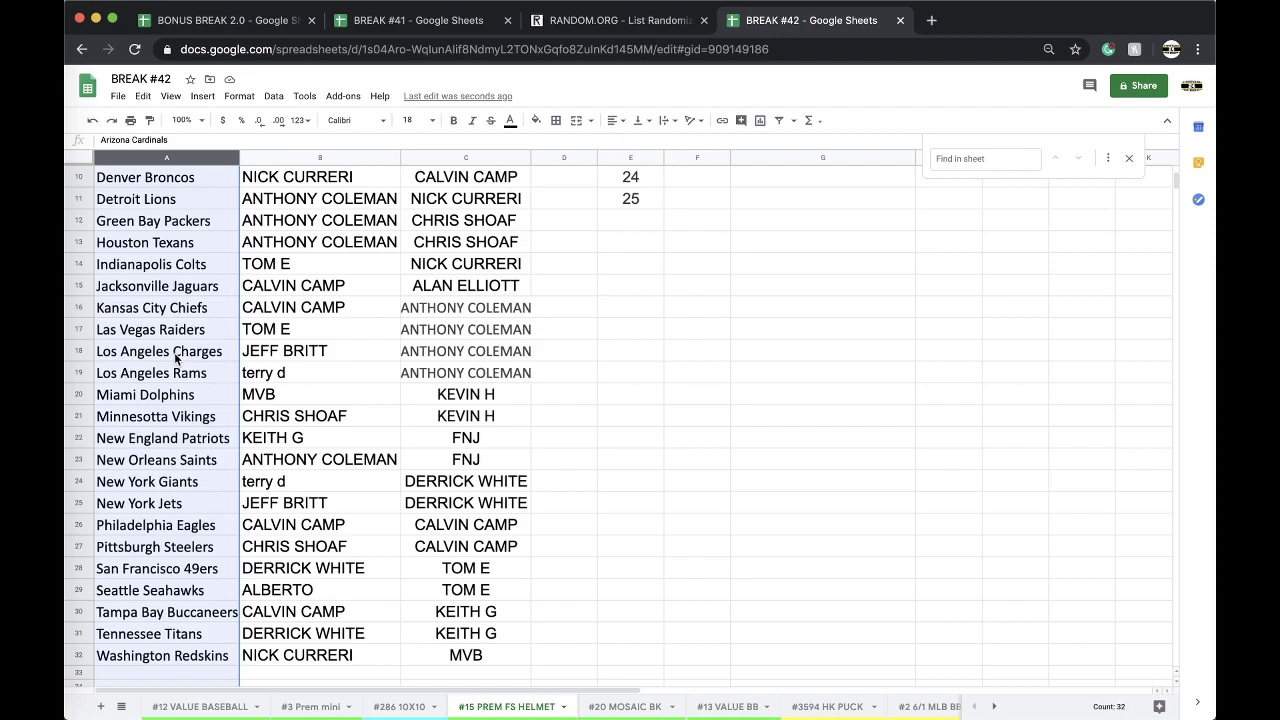
# Retype the misspelled ending of the team name in cell A18.
pyautogui.click(206, 355)
pyautogui.press('BackSpace')
pyautogui.press('BackSpace')
pyautogui.press('BackSpace')
pyautogui.write('GERS')
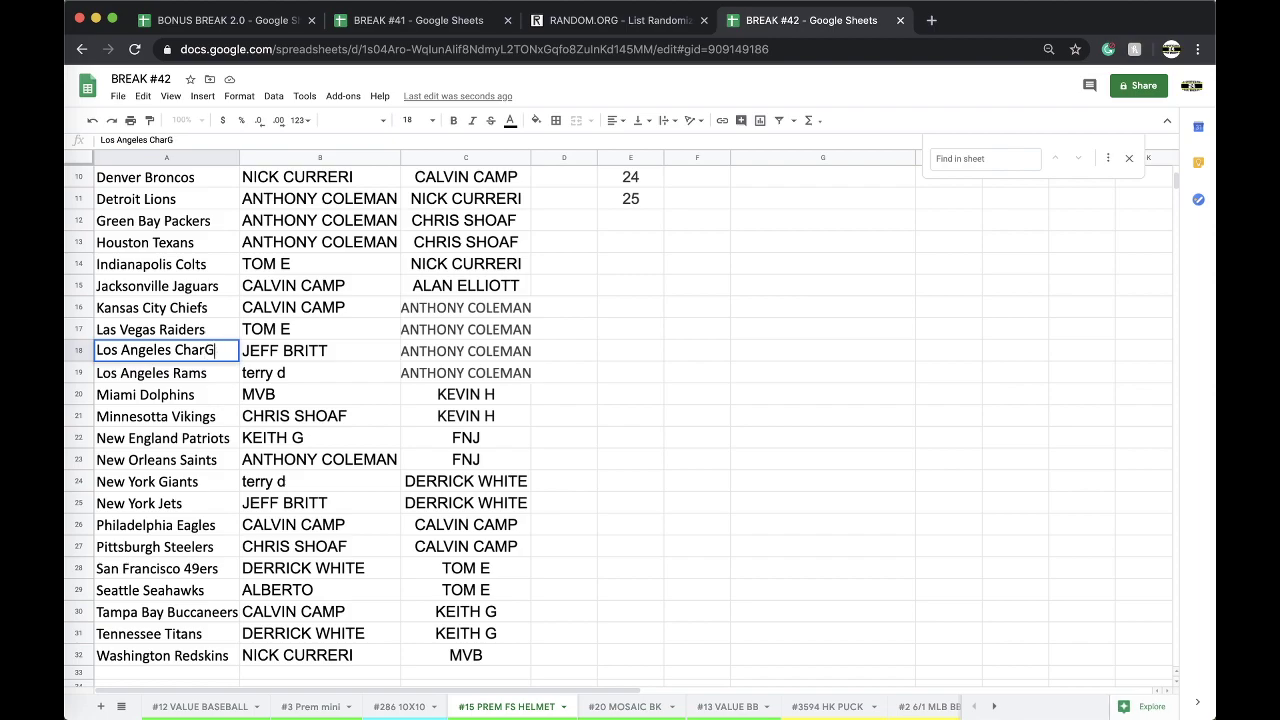
pyautogui.press('BackSpace')
pyautogui.press('BackSpace')
pyautogui.press('BackSpace')
pyautogui.press('BackSpace')
pyautogui.write('ers')
# Insert the missing 'g' so cell A18 reads 'Los Angeles Chargers'.
pyautogui.click(177, 397)
pyautogui.doubleClick(221, 355)
pyautogui.press('Left')
pyautogui.press('Left')
pyautogui.press('Left')
pyautogui.write('g')
pyautogui.click(283, 414)
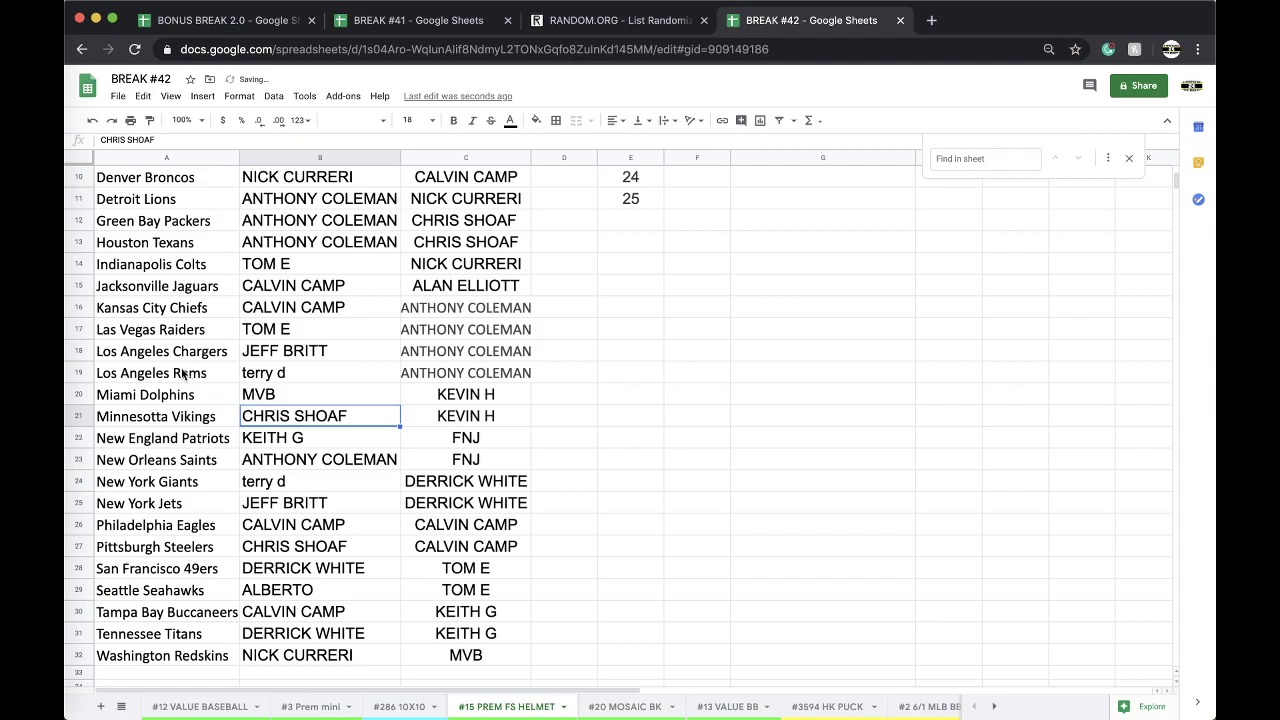
# Check the alphabetical team order around rows 17–19 and Jacksonville Jaguars.
pyautogui.moveTo(158, 332); pyautogui.dragTo(153, 372)
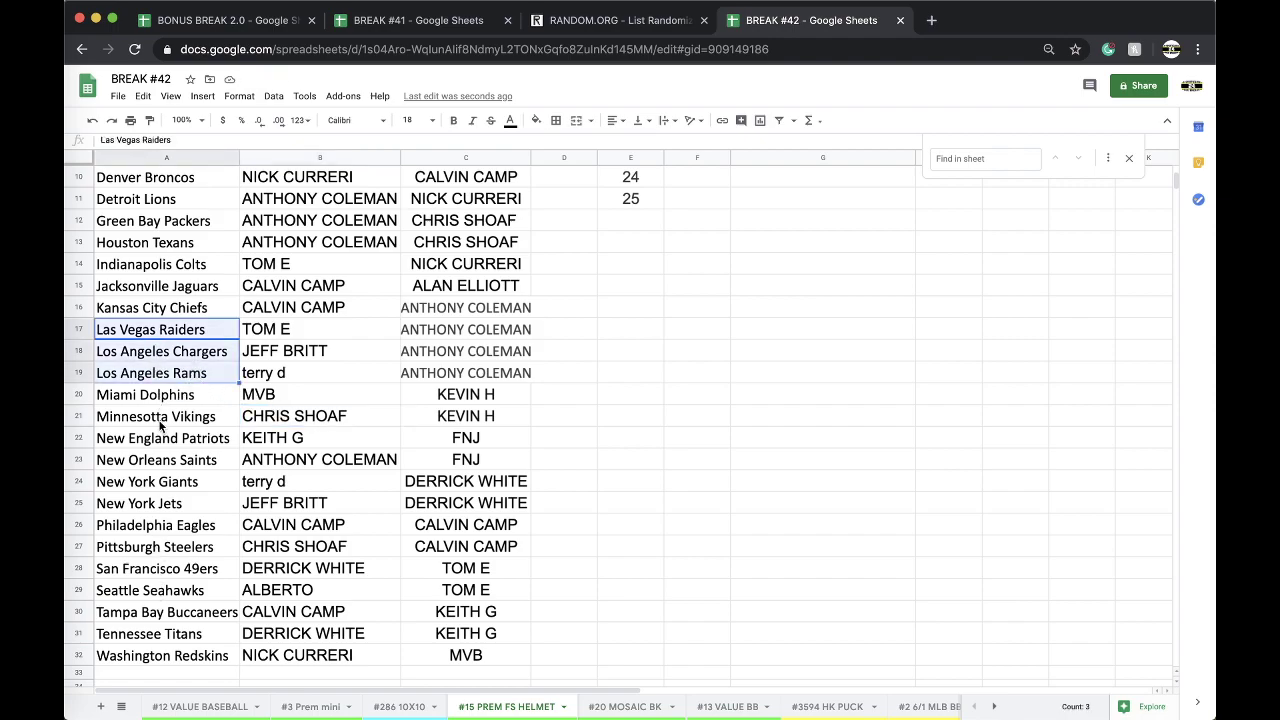
pyautogui.scroll(5, 223, 485)
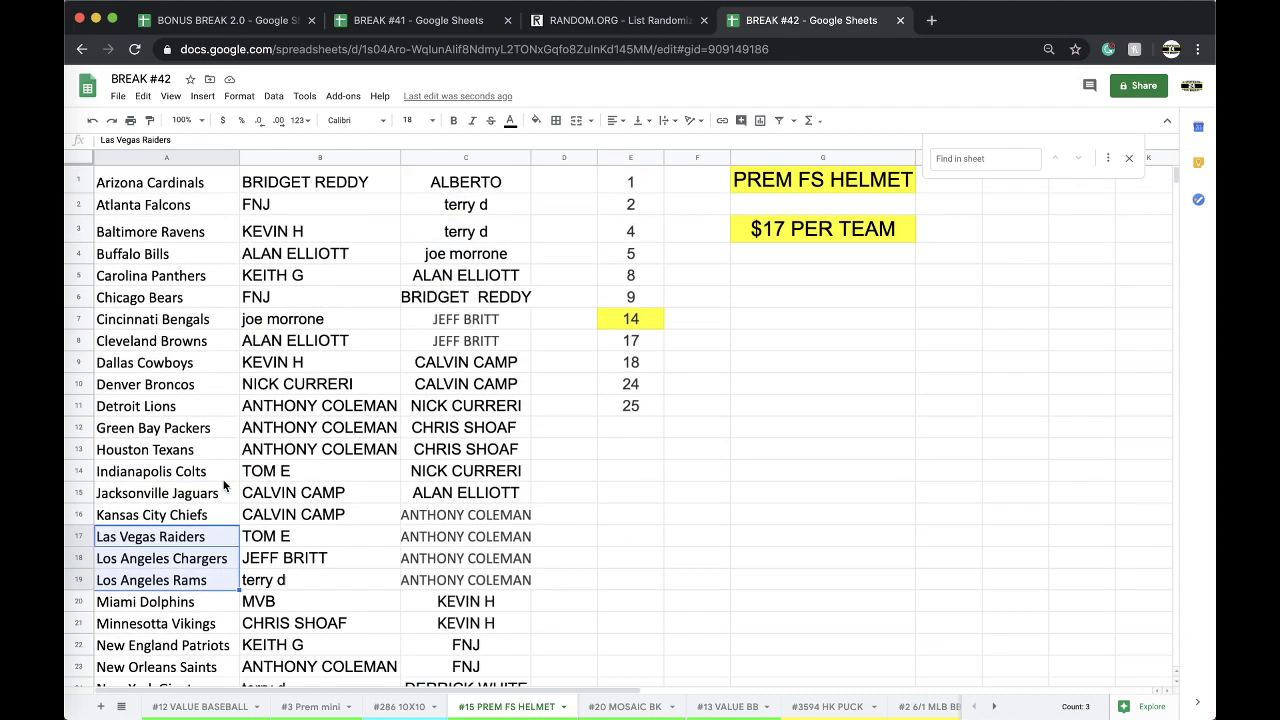
pyautogui.click(217, 495)
pyautogui.scroll(-2, 217, 495)
pyautogui.scroll(2, 217, 495)
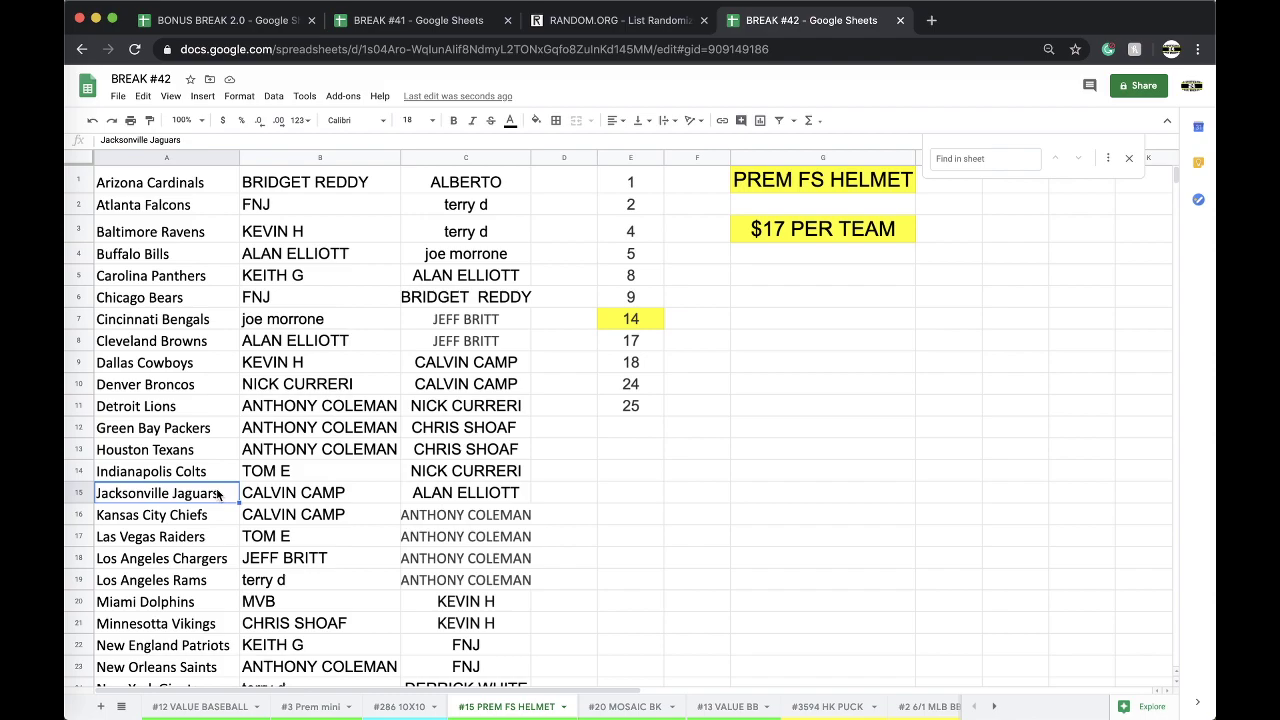